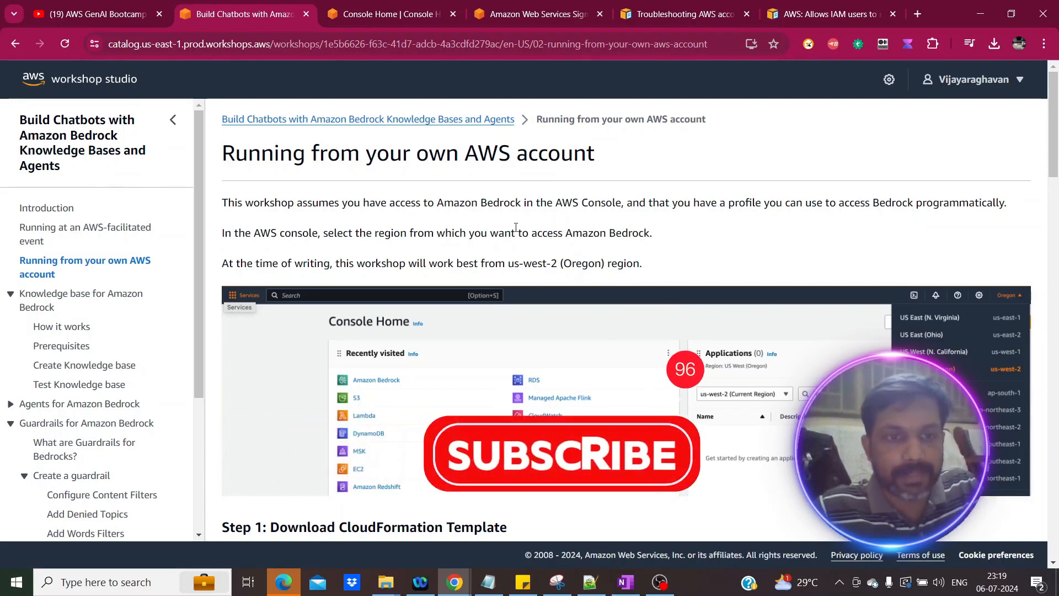
Review the workshop's instructions for running from your own AWS account, including the recommended region and the CloudFormation template.
{"action": "scroll", "coordinate": [516, 226], "scroll_direction": "down", "scroll_amount": 1}
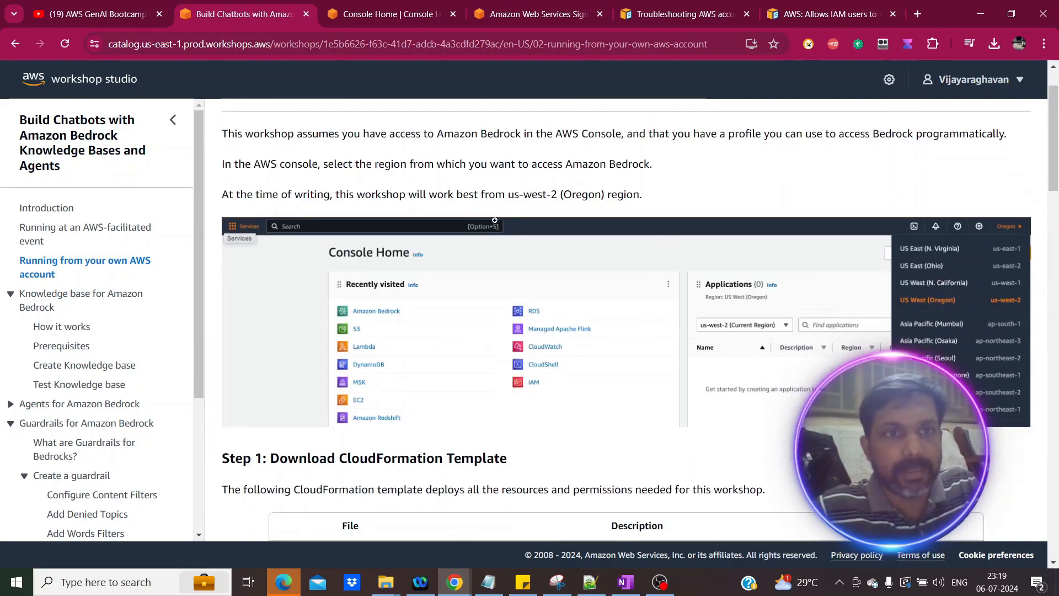
{"action": "scroll", "coordinate": [415, 214], "scroll_direction": "up", "scroll_amount": 1}
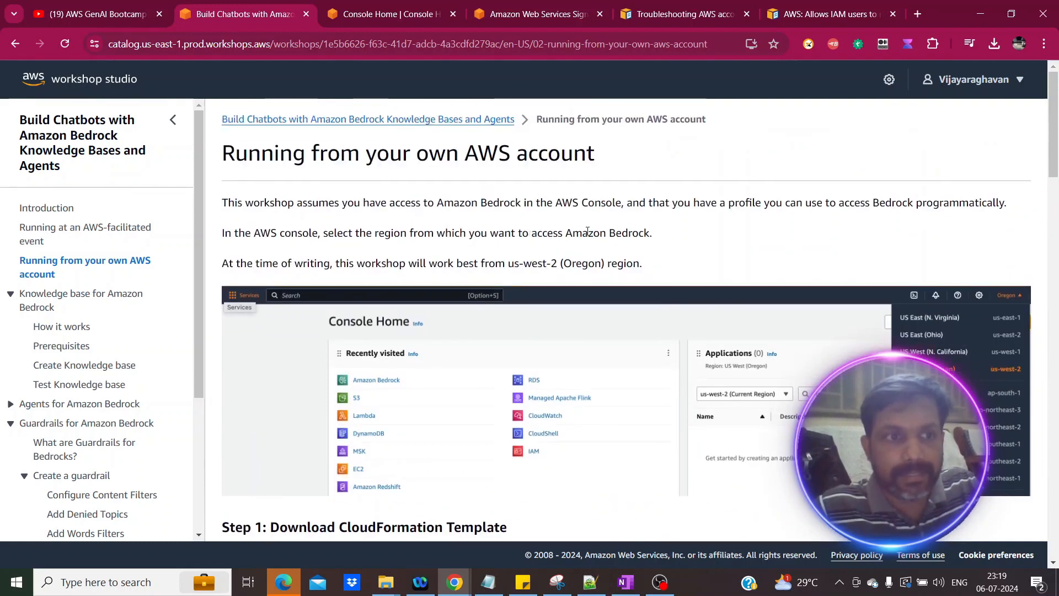
{"action": "scroll", "coordinate": [588, 231], "scroll_direction": "down", "scroll_amount": 2}
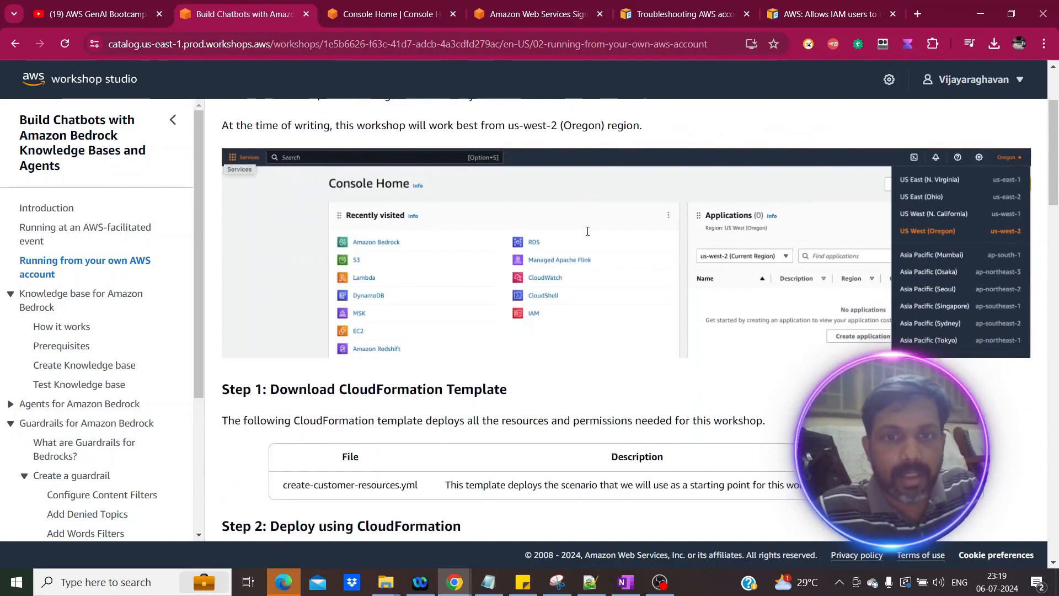
{"action": "scroll", "coordinate": [588, 231], "scroll_direction": "down", "scroll_amount": 1}
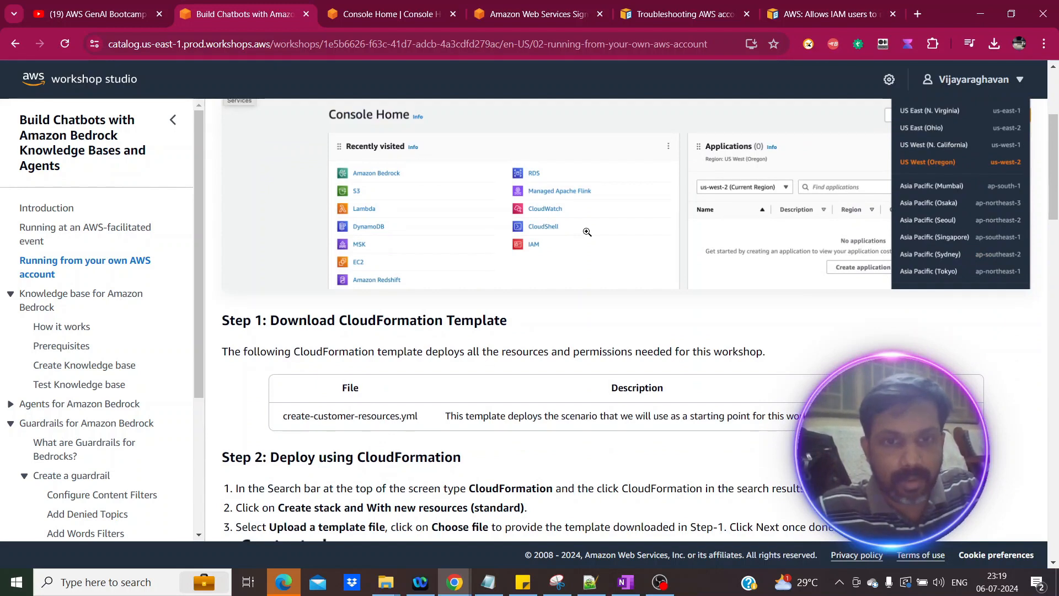
{"action": "scroll", "coordinate": [587, 232], "scroll_direction": "down", "scroll_amount": 3}
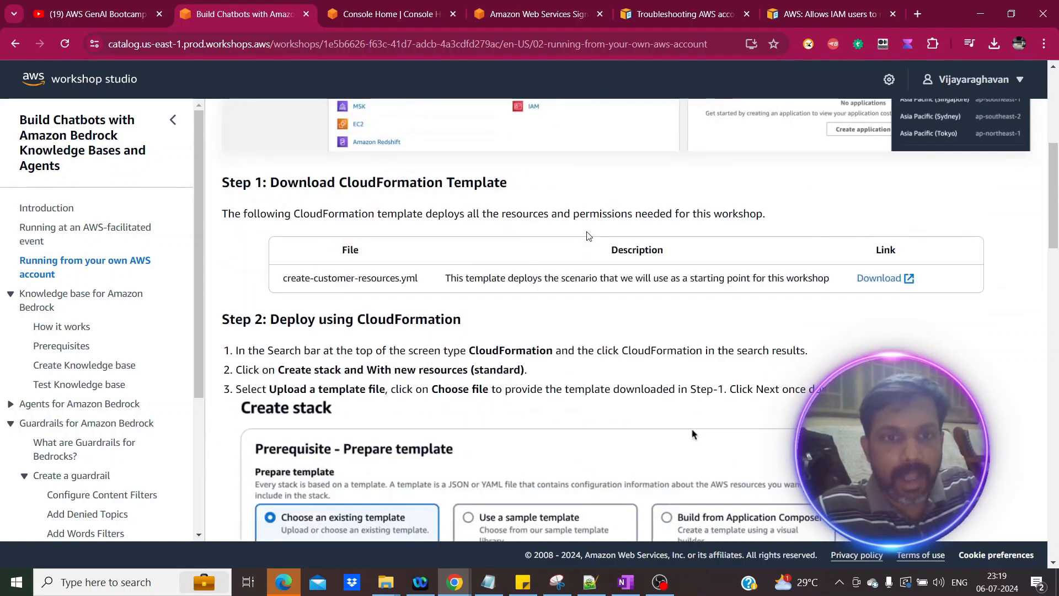
{"action": "scroll", "coordinate": [605, 281], "scroll_direction": "up", "scroll_amount": 3}
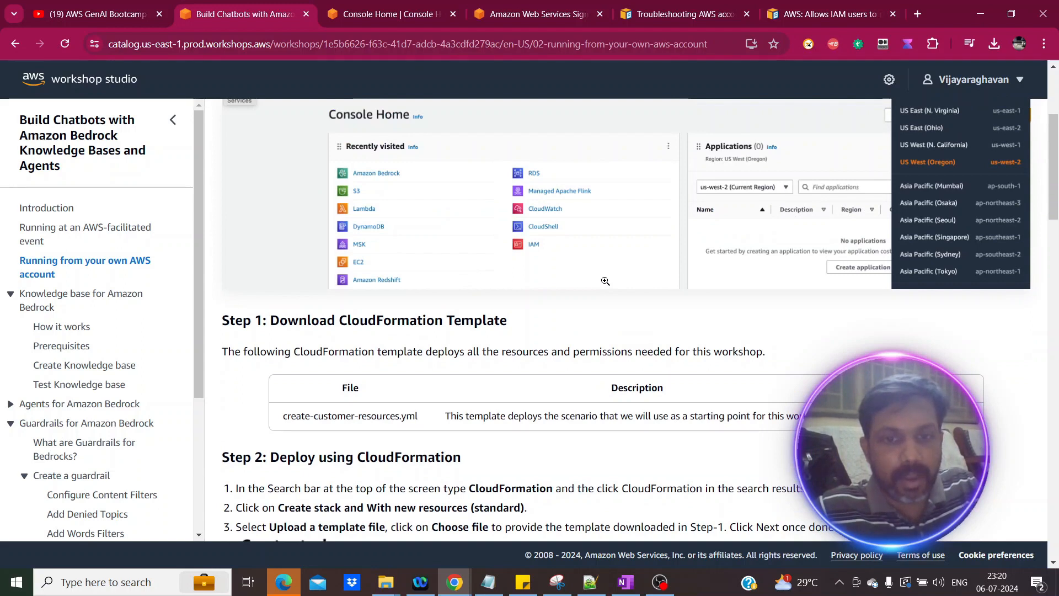
{"action": "scroll", "coordinate": [606, 281], "scroll_direction": "up", "scroll_amount": 1}
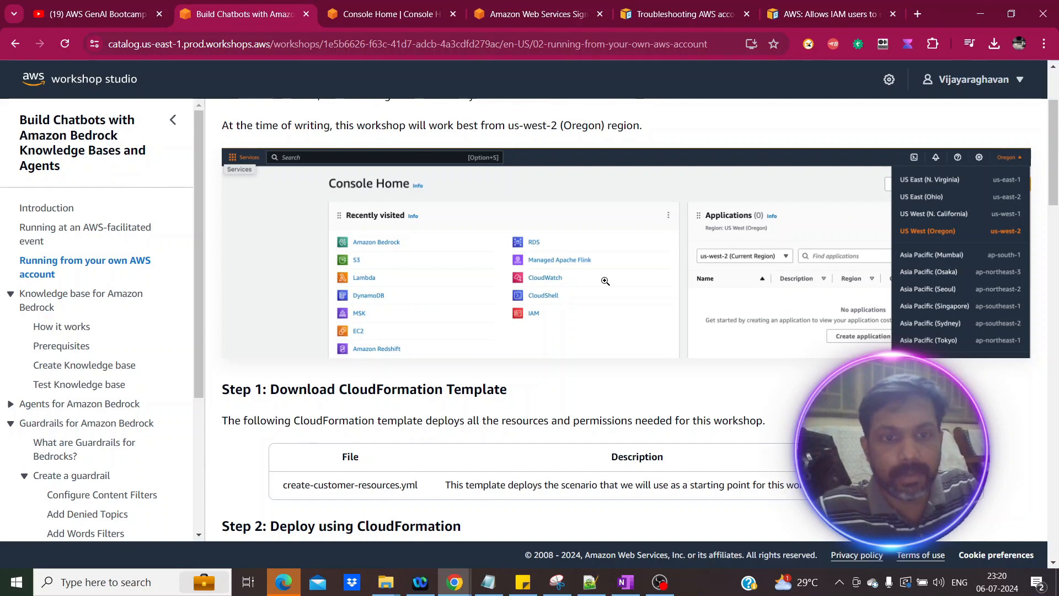
{"action": "scroll", "coordinate": [533, 245], "scroll_direction": "up", "scroll_amount": 1}
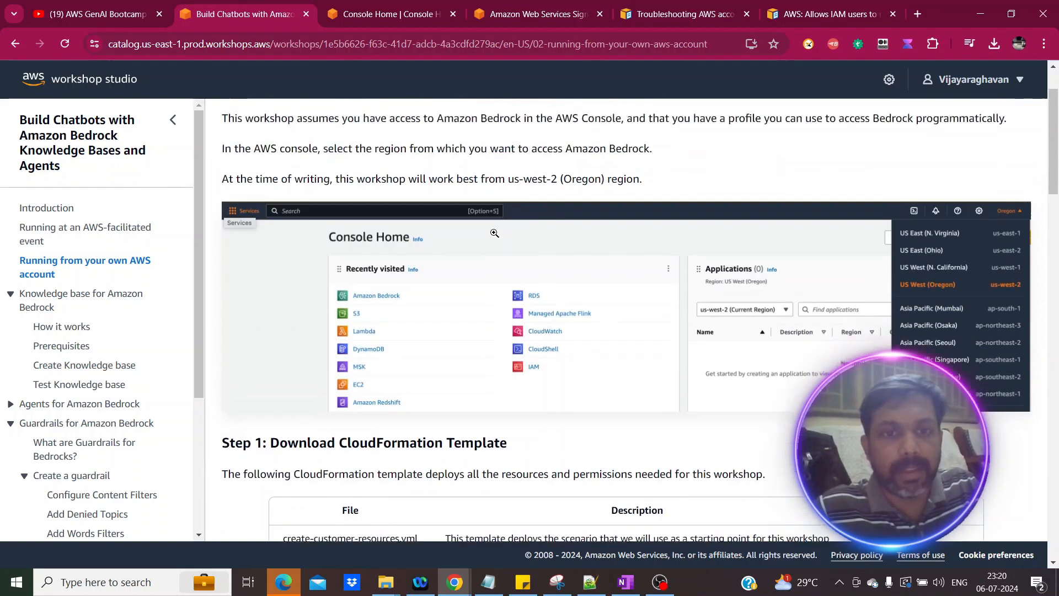
Open CloudFormation in the AWS console and start creating a stack with new resources.
{"action": "left_click", "coordinate": [385, 16]}
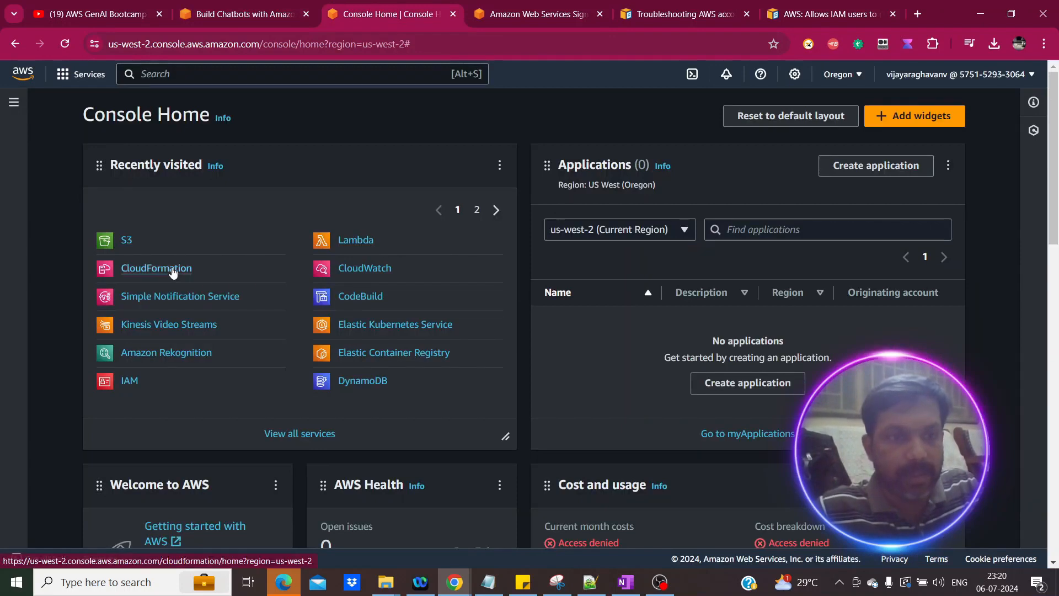
{"action": "left_click", "coordinate": [255, 286]}
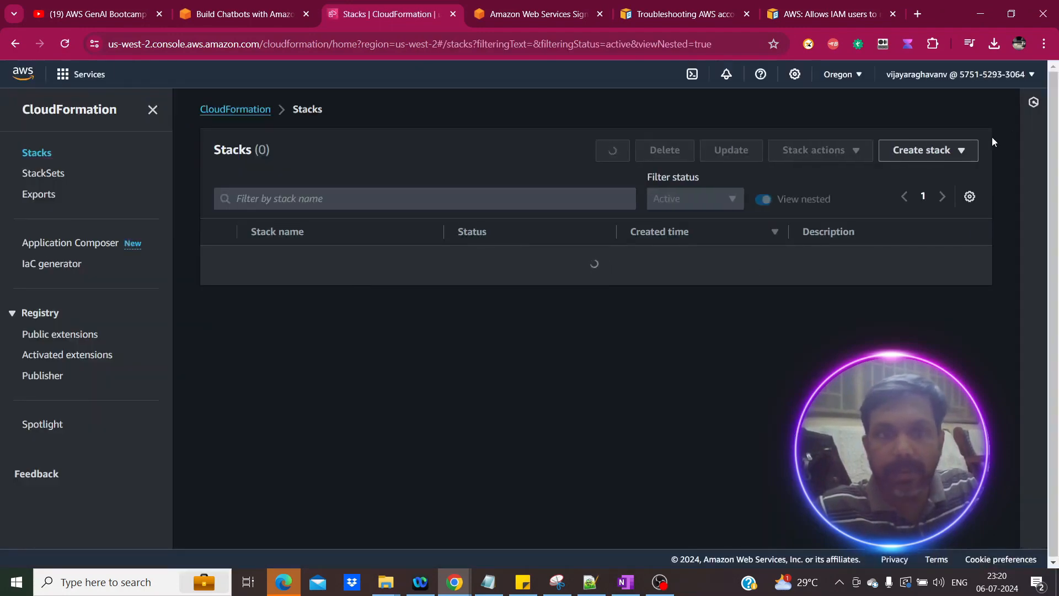
{"action": "left_click", "coordinate": [933, 155]}
{"action": "left_click", "coordinate": [884, 175]}
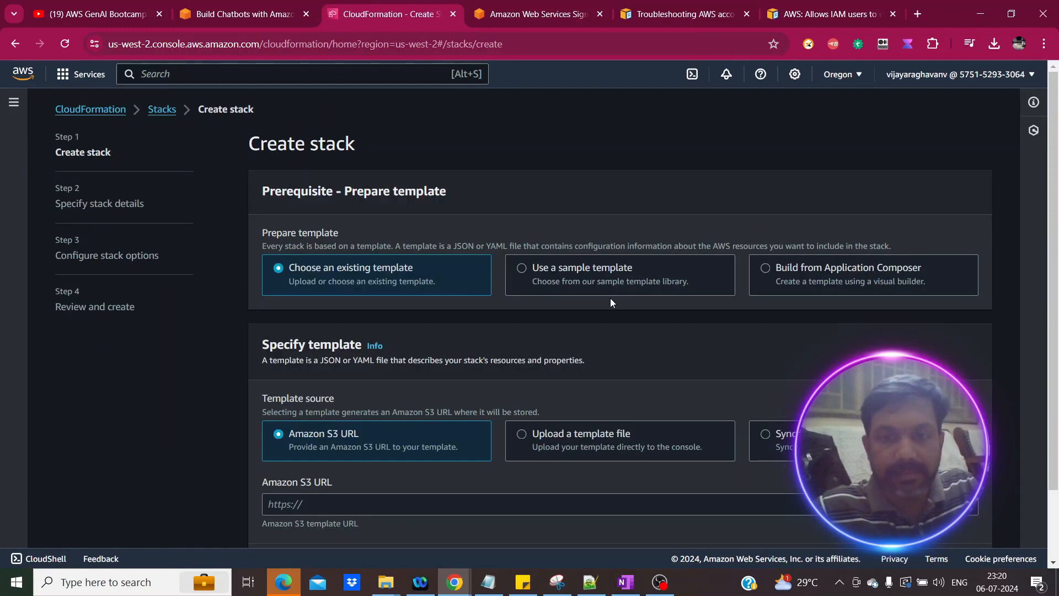
Set the template source to an uploaded file and choose create-customer-resources.yml from the Downloads folder.
{"action": "scroll", "coordinate": [610, 298], "scroll_direction": "down", "scroll_amount": 1}
{"action": "left_click", "coordinate": [584, 363]}
{"action": "scroll", "coordinate": [584, 363], "scroll_direction": "down", "scroll_amount": 1}
{"action": "left_click", "coordinate": [336, 427]}
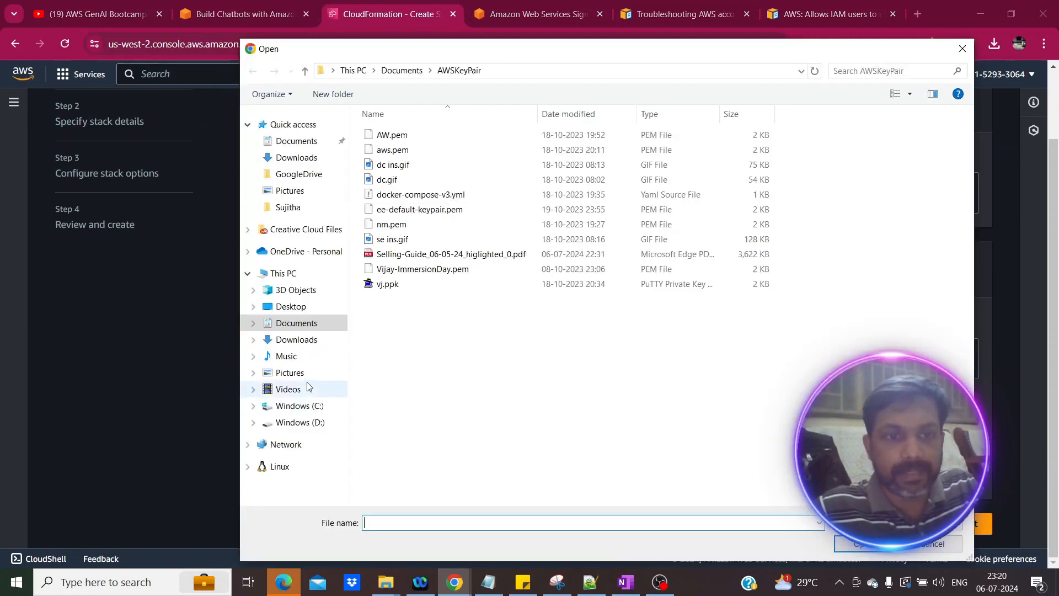
{"action": "left_click", "coordinate": [297, 340]}
{"action": "left_click", "coordinate": [420, 152]}
{"action": "double_click", "coordinate": [421, 152]}
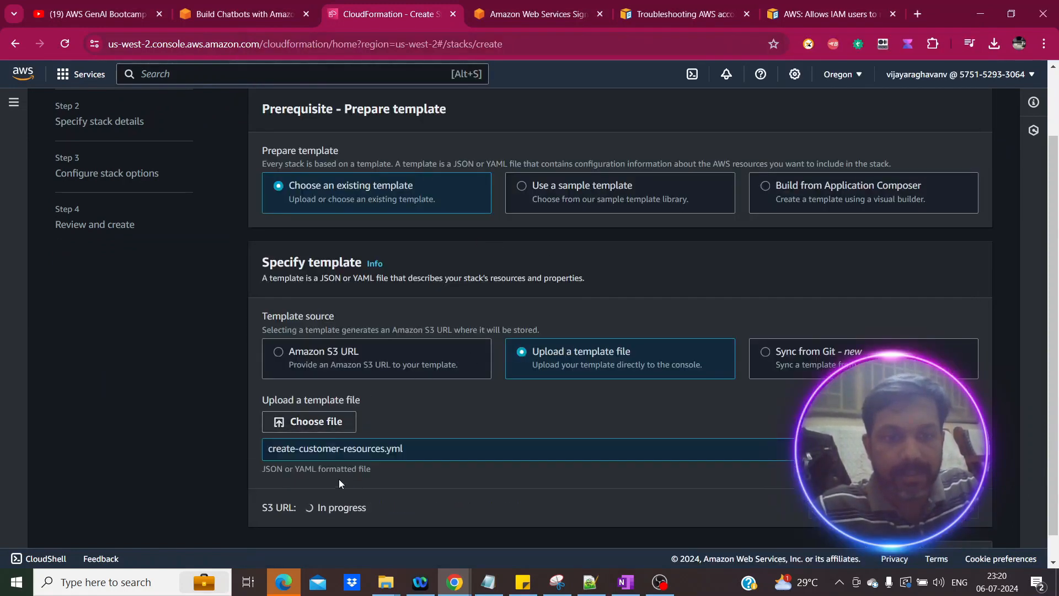
Check the workshop's CloudFormation deployment instructions and continue with the uploaded template to the stack details.
{"action": "left_click", "coordinate": [232, 15]}
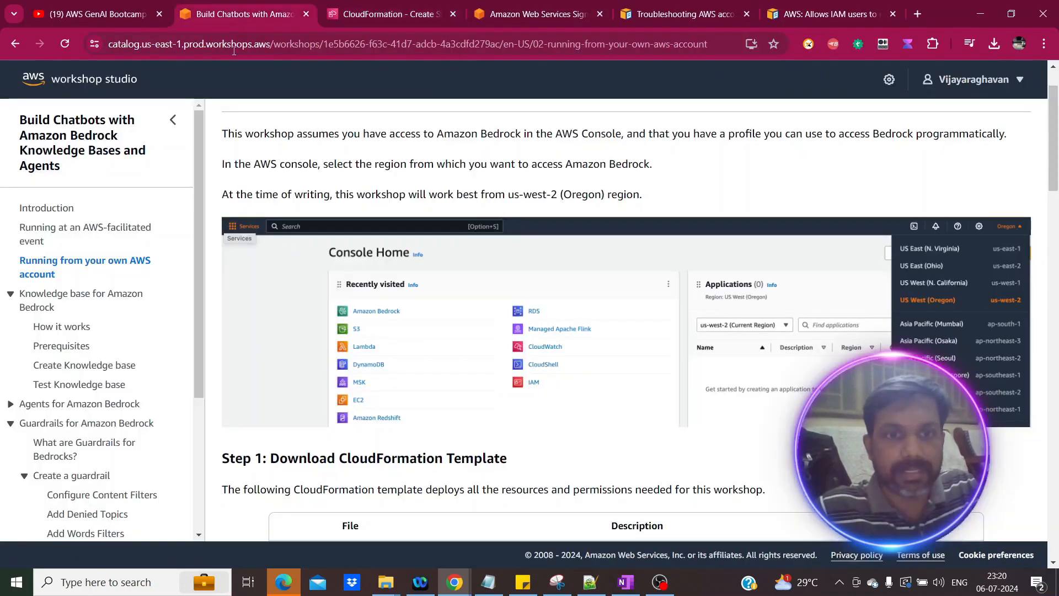
{"action": "scroll", "coordinate": [349, 298], "scroll_direction": "down", "scroll_amount": 4}
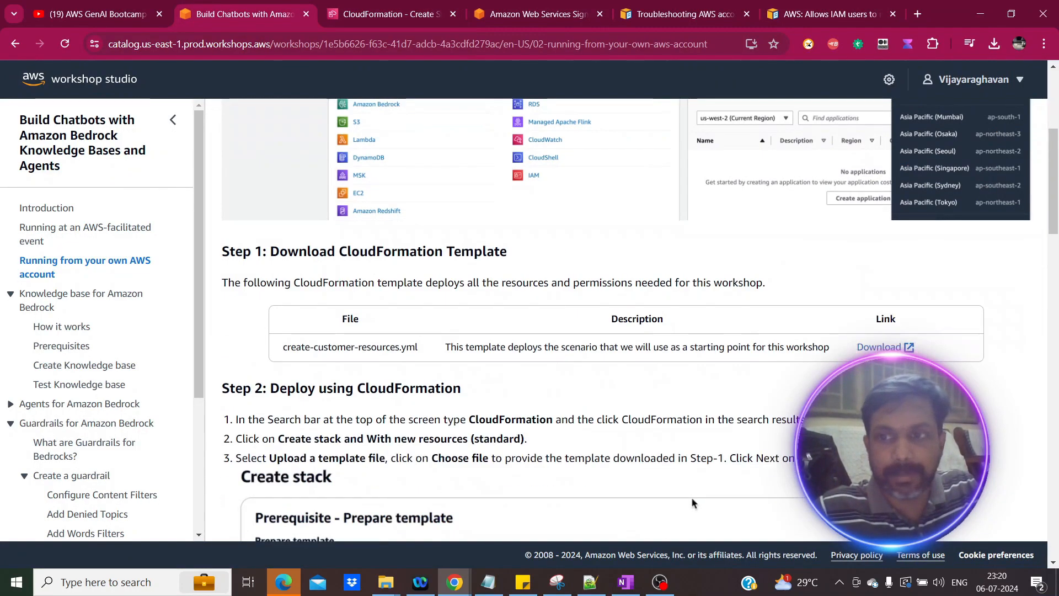
{"action": "key", "text": "ctrl+Tab"}
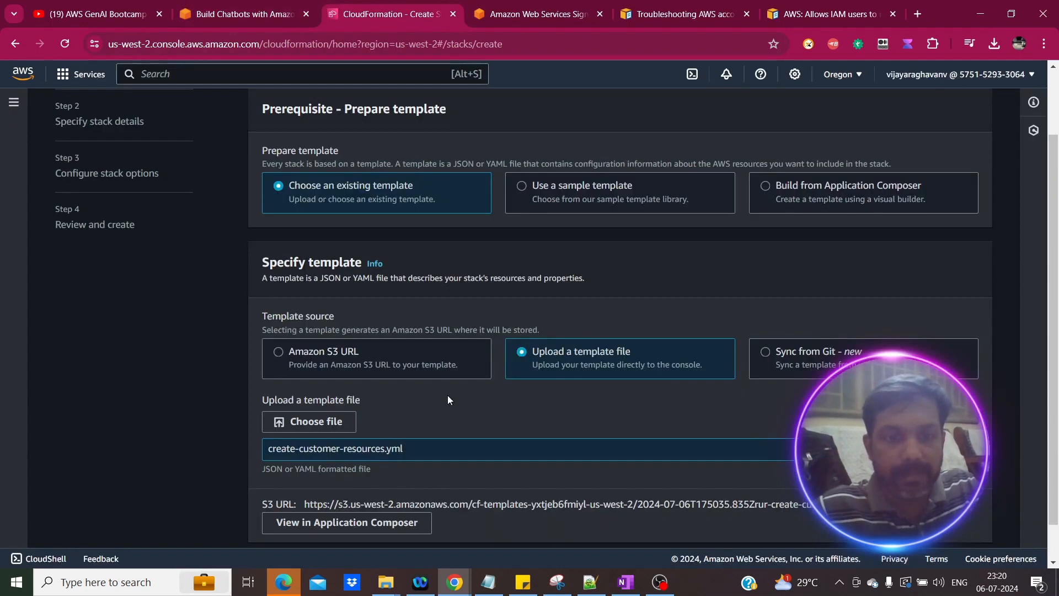
{"action": "scroll", "coordinate": [494, 448], "scroll_direction": "down", "scroll_amount": 1}
{"action": "left_click", "coordinate": [974, 524]}
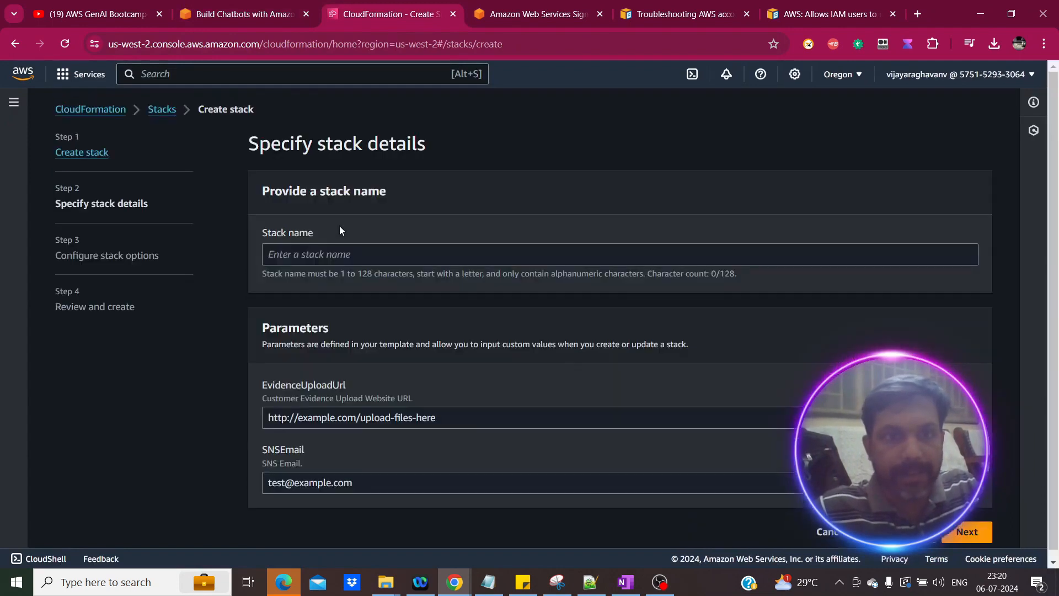
Name the stack kb-bedrock and continue with the default parameters.
{"action": "left_click", "coordinate": [334, 258]}
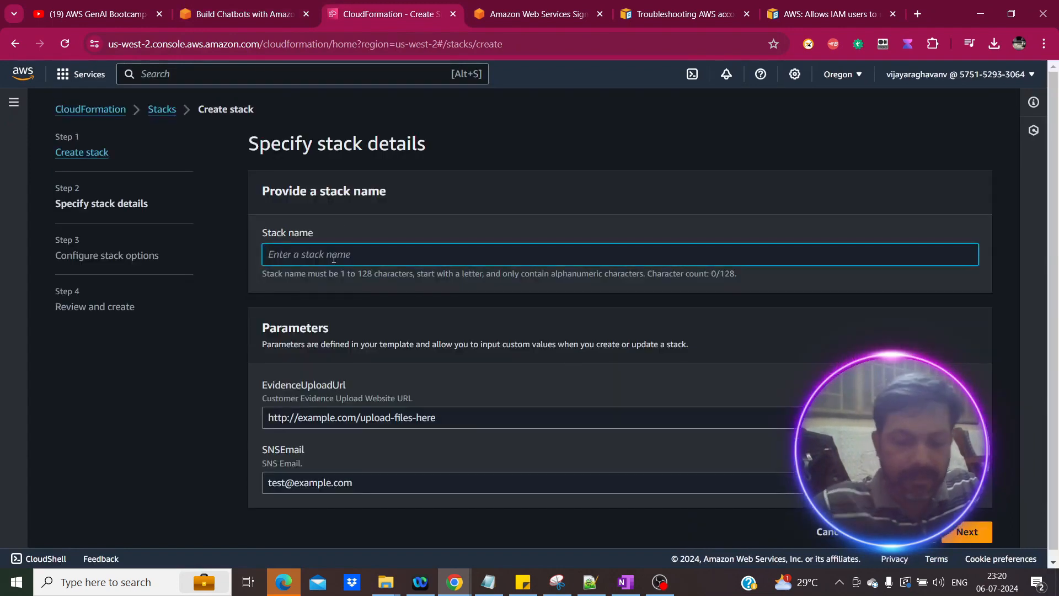
{"action": "type", "text": "kb-b"}
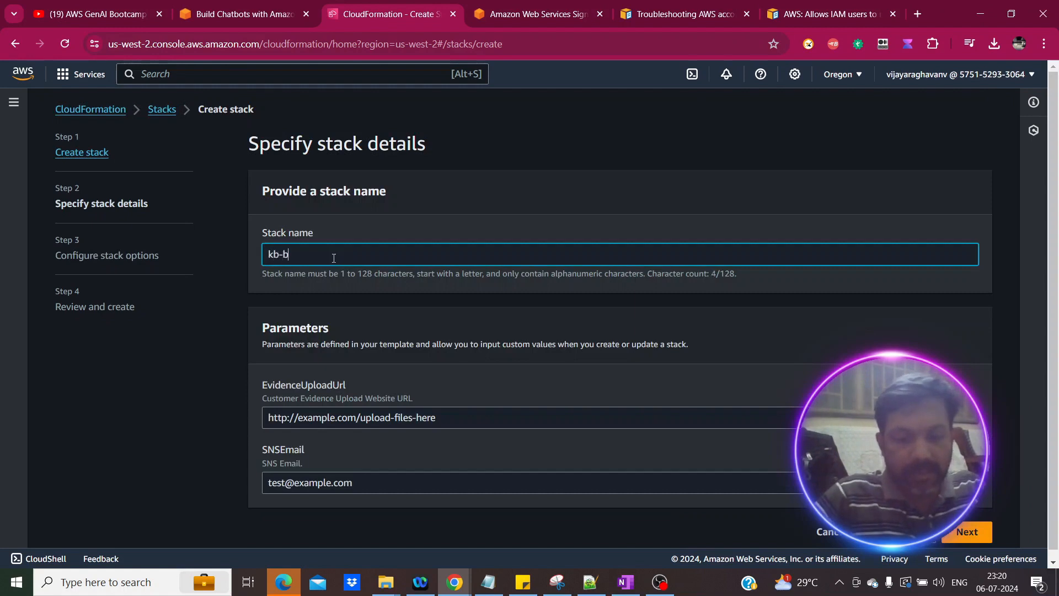
{"action": "type", "text": "edrock"}
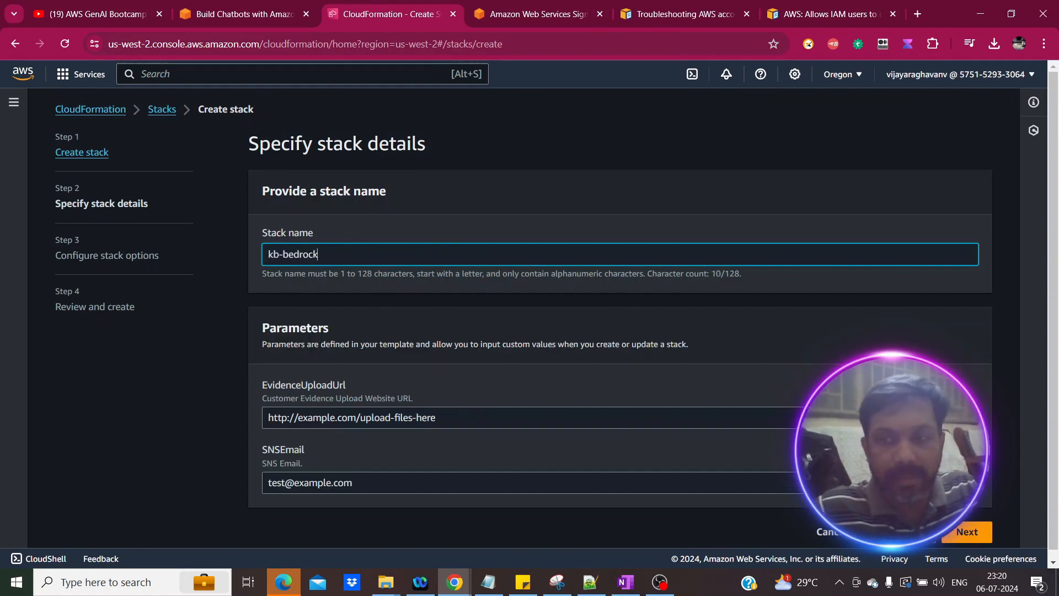
{"action": "left_click", "coordinate": [960, 538]}
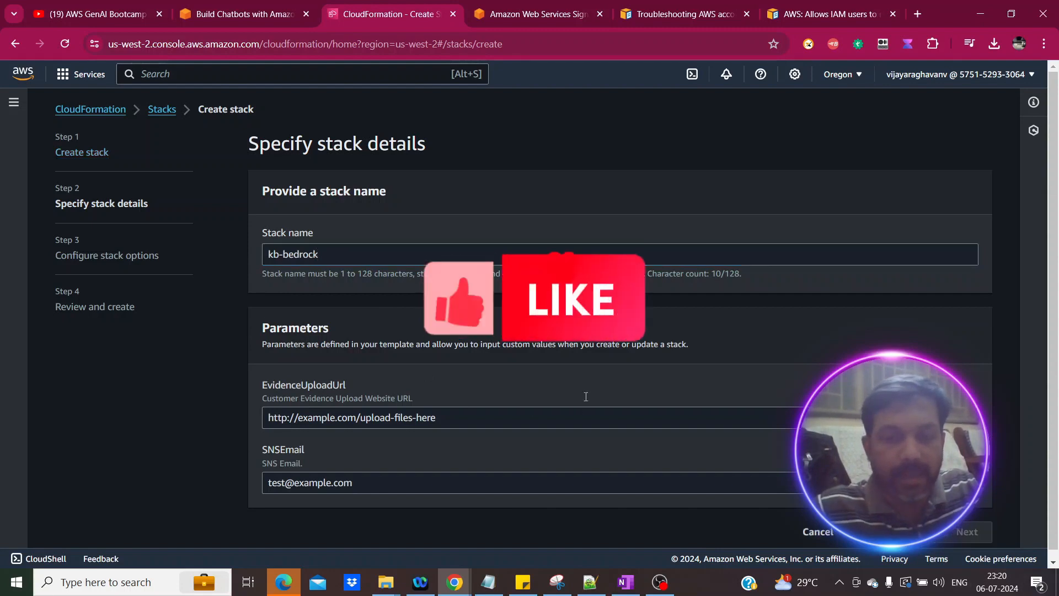
Keep the default stack options, acknowledge the creation of IAM resources with custom names, and submit the stack.
{"action": "scroll", "coordinate": [598, 380], "scroll_direction": "down", "scroll_amount": 10}
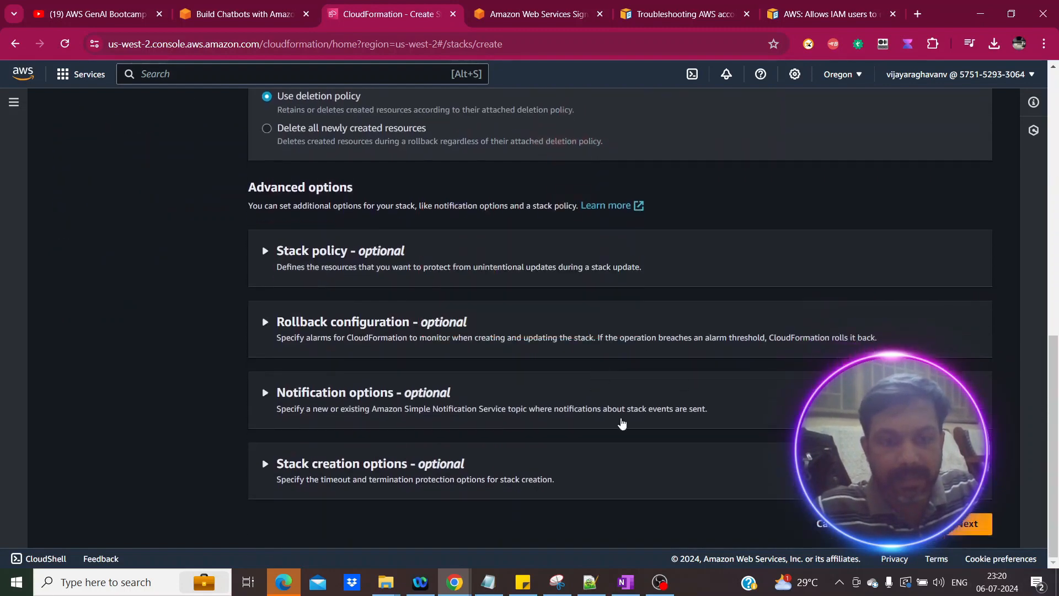
{"action": "left_click", "coordinate": [982, 532]}
{"action": "scroll", "coordinate": [636, 407], "scroll_direction": "down", "scroll_amount": 10}
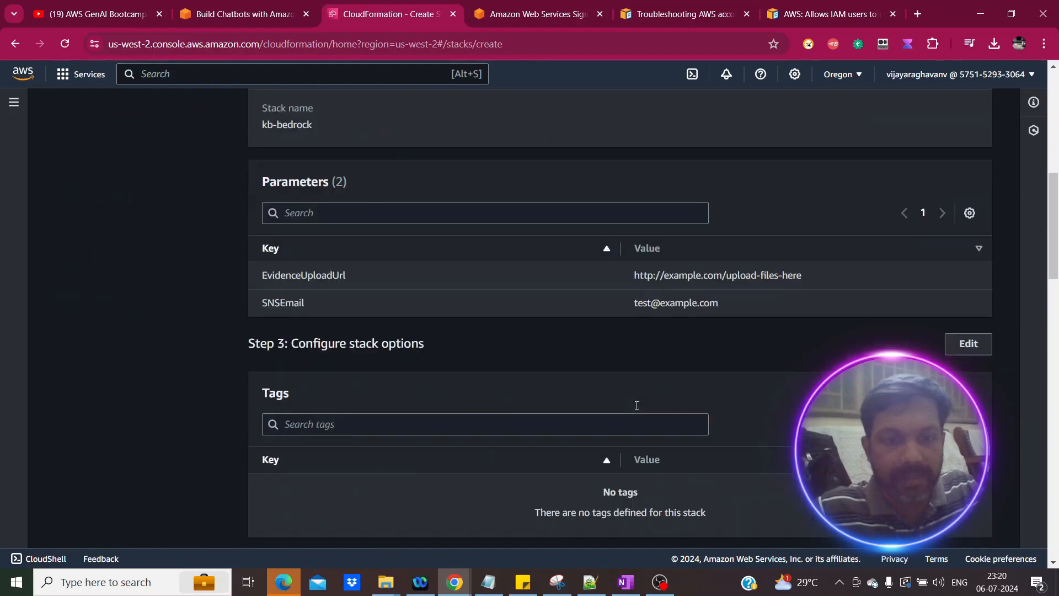
{"action": "scroll", "coordinate": [636, 409], "scroll_direction": "down", "scroll_amount": 10}
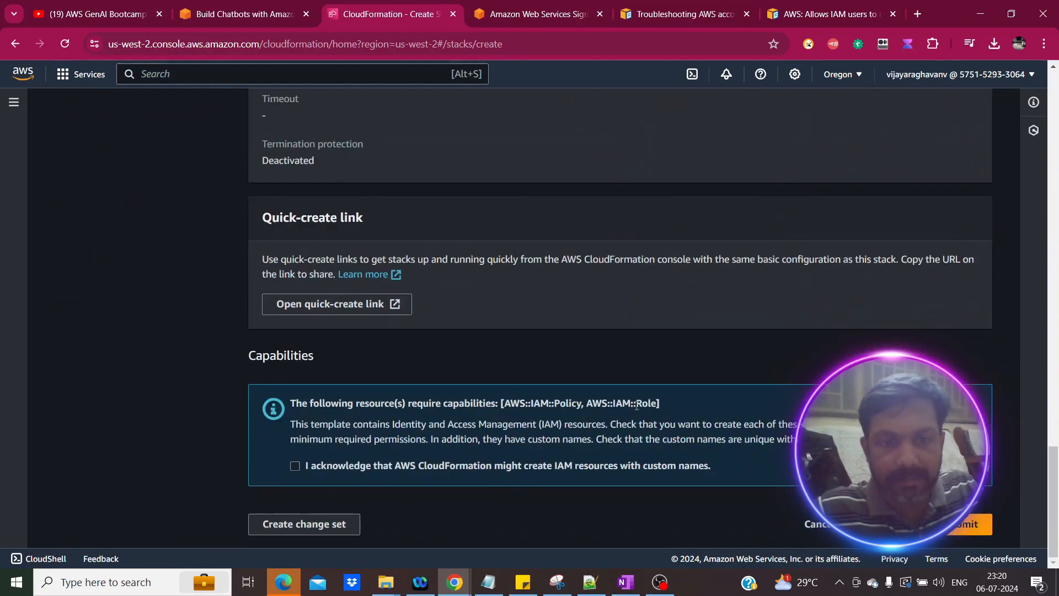
{"action": "left_click", "coordinate": [498, 468]}
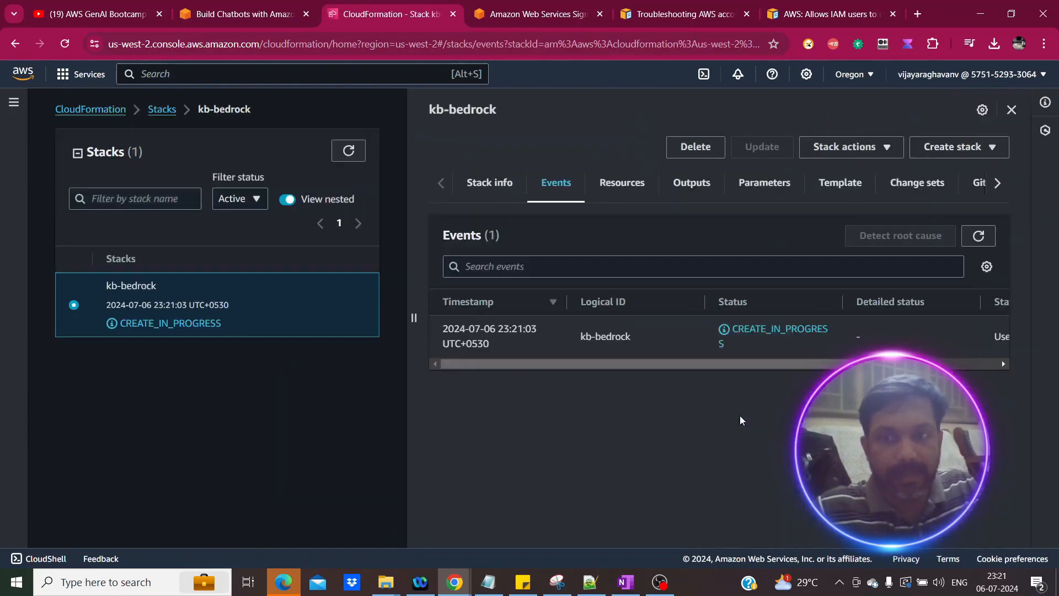
Open the S3 bucket listed as KnowledgeBaseBucket among the kb-bedrock stack's resources.
{"action": "left_click_drag", "start_coordinate": [601, 365], "coordinate": [508, 360]}
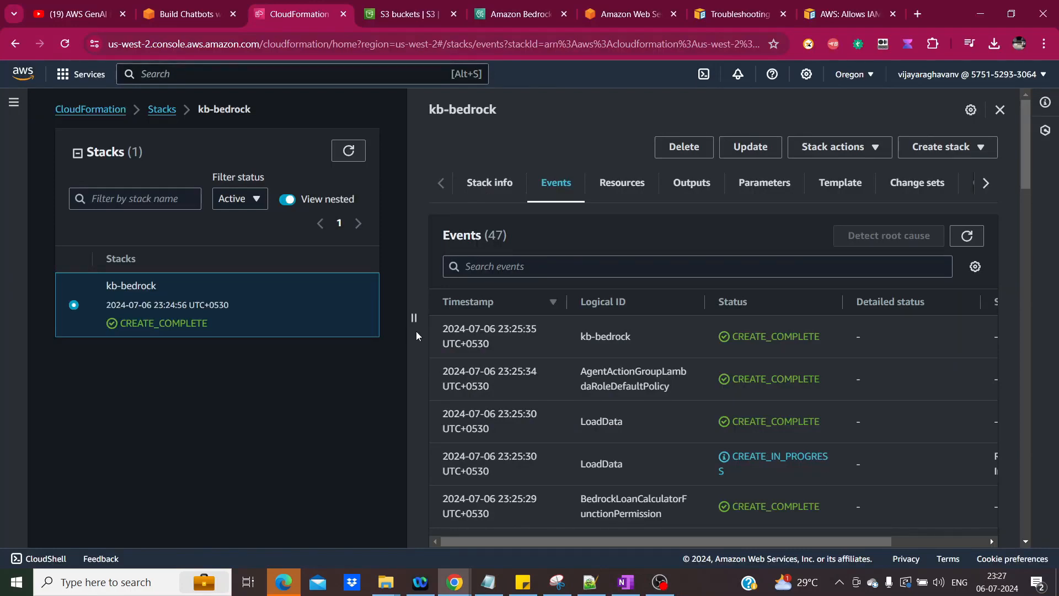
{"action": "left_click", "coordinate": [632, 186]}
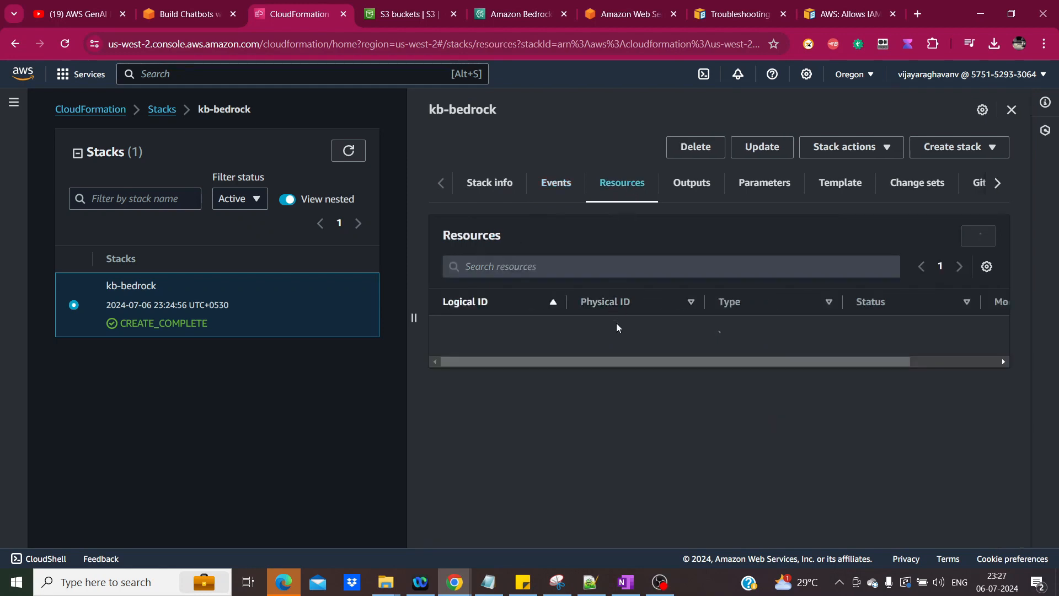
{"action": "scroll", "coordinate": [627, 353], "scroll_direction": "down", "scroll_amount": 2}
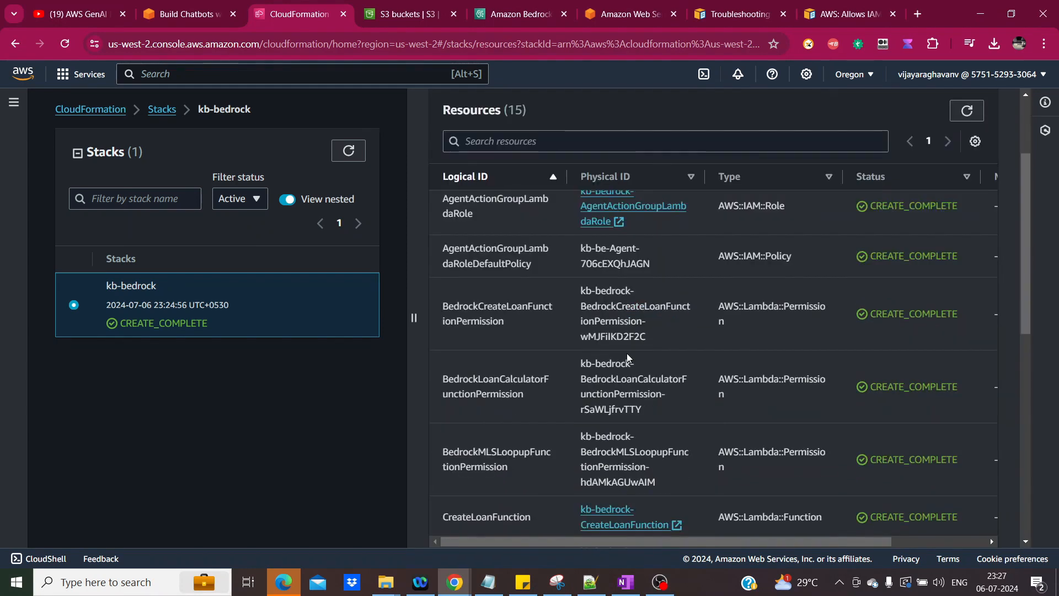
{"action": "scroll", "coordinate": [627, 359], "scroll_direction": "down", "scroll_amount": 5}
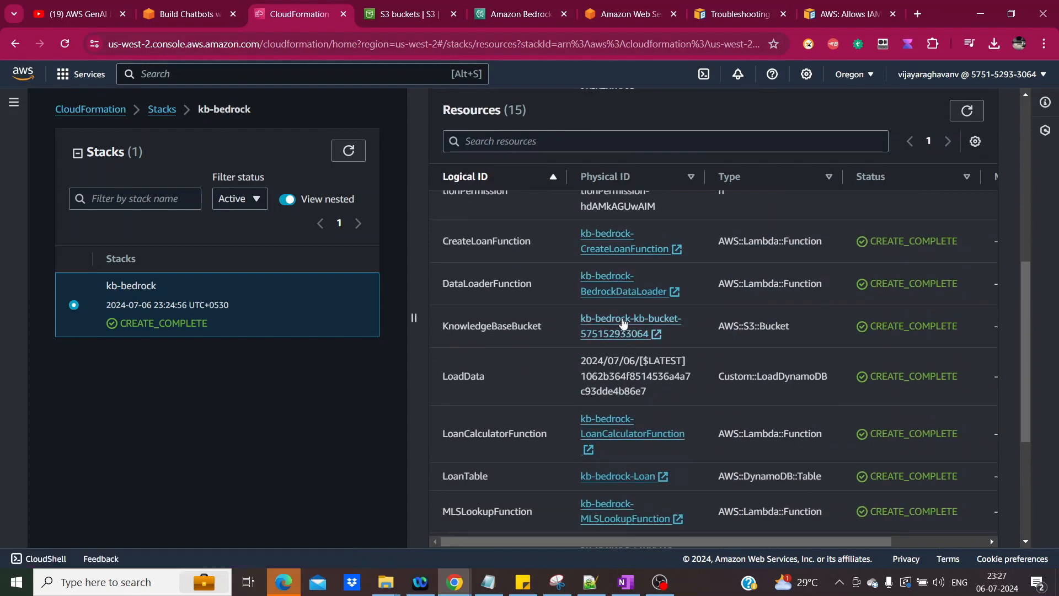
{"action": "left_click", "coordinate": [623, 322]}
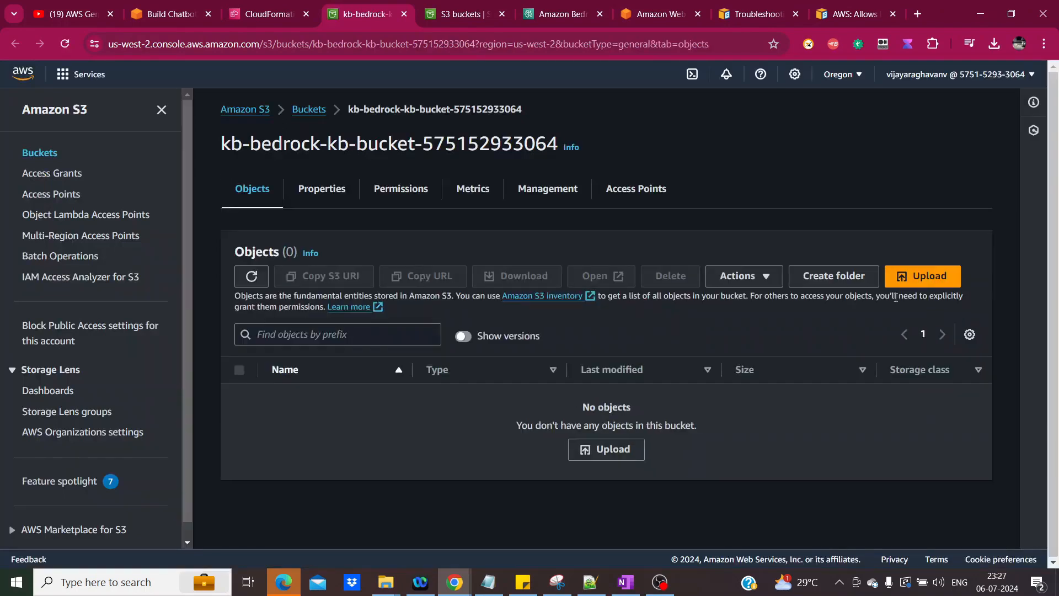
Create a folder named knowledge-base in the knowledge base bucket.
{"action": "left_click", "coordinate": [833, 276]}
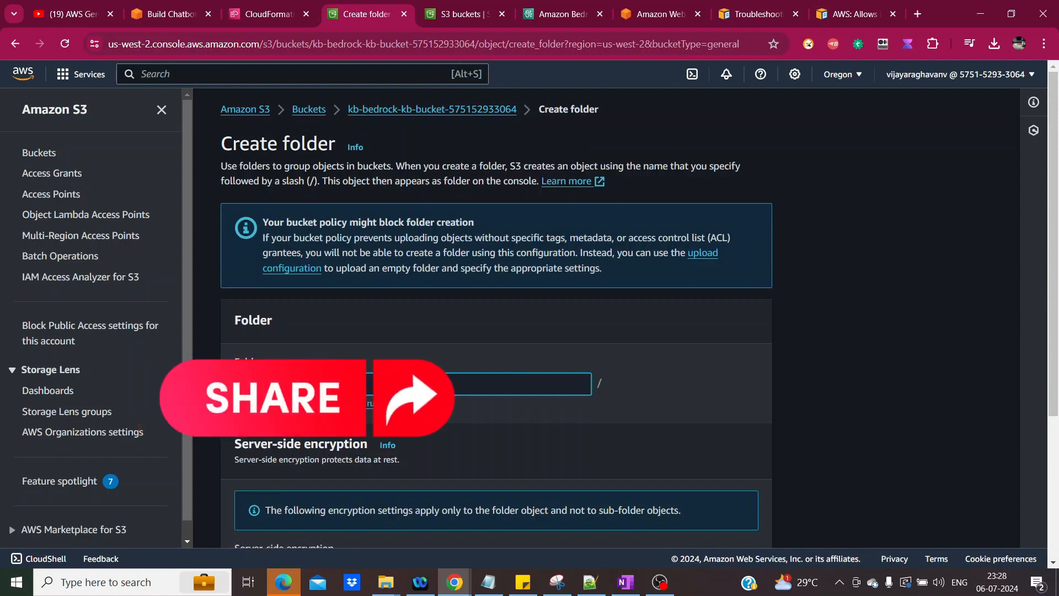
{"action": "type", "text": "knowledge-bas"}
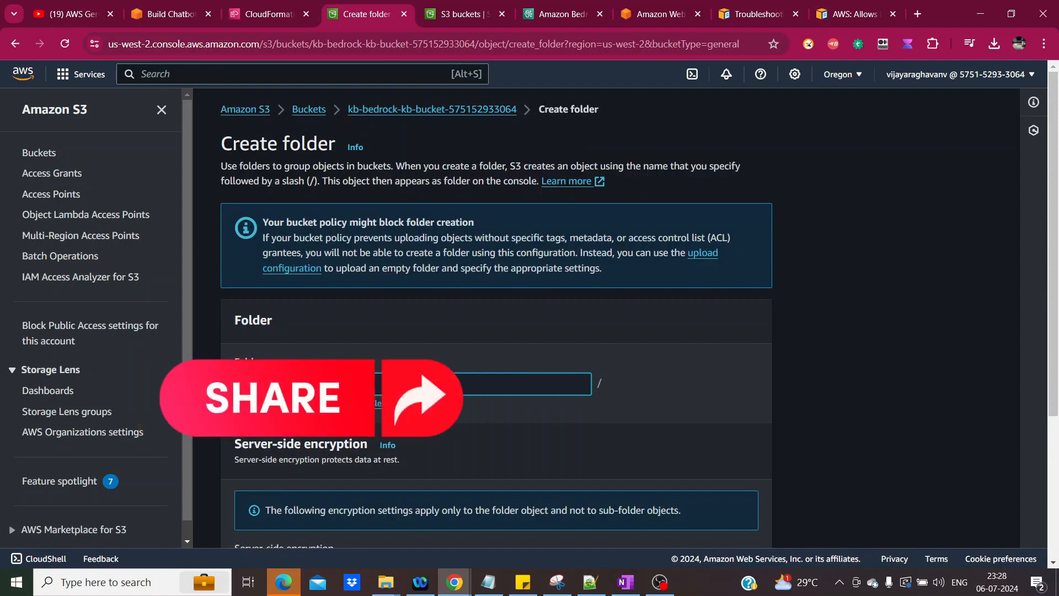
{"action": "type", "text": "e"}
{"action": "scroll", "coordinate": [385, 360], "scroll_direction": "down", "scroll_amount": 4}
{"action": "left_click", "coordinate": [720, 523]}
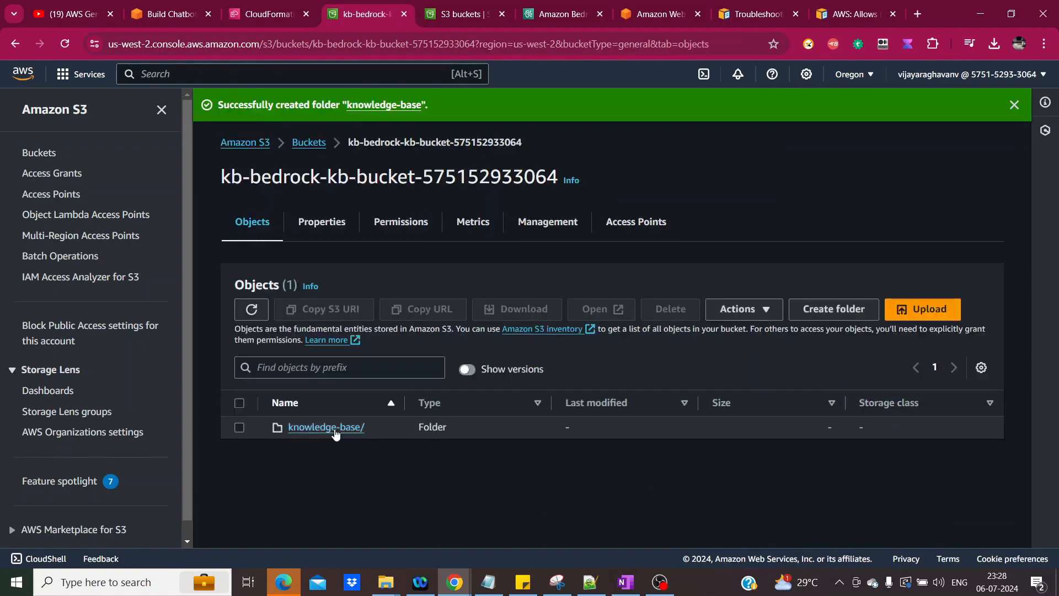
Open the knowledge-base folder in the bucket and start an upload into it.
{"action": "left_click", "coordinate": [329, 428]}
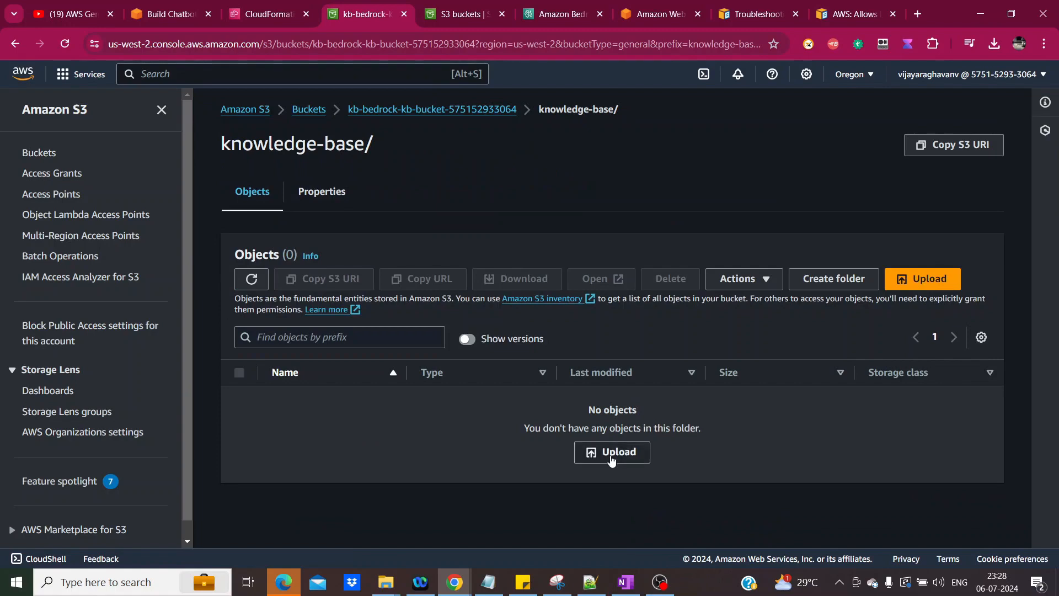
{"action": "left_click", "coordinate": [611, 454]}
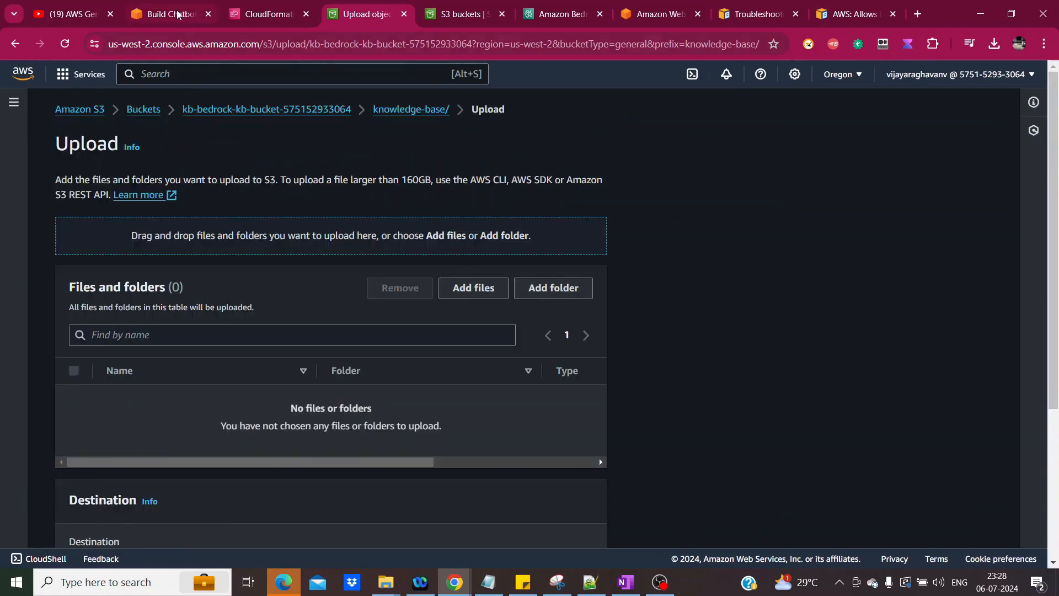
Review the workshop's knowledge base pages through Prerequisites, including the PDF guide upload and the required Bedrock model access.
{"action": "left_click", "coordinate": [177, 14]}
{"action": "scroll", "coordinate": [362, 366], "scroll_direction": "down", "scroll_amount": 15}
{"action": "scroll", "coordinate": [361, 366], "scroll_direction": "down", "scroll_amount": 10}
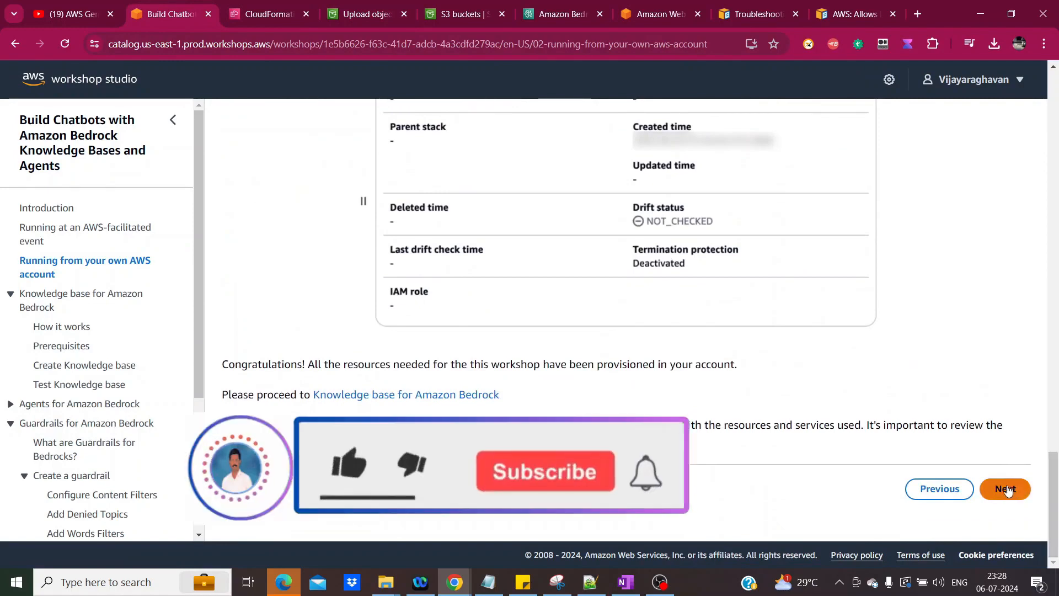
{"action": "left_click", "coordinate": [1006, 489]}
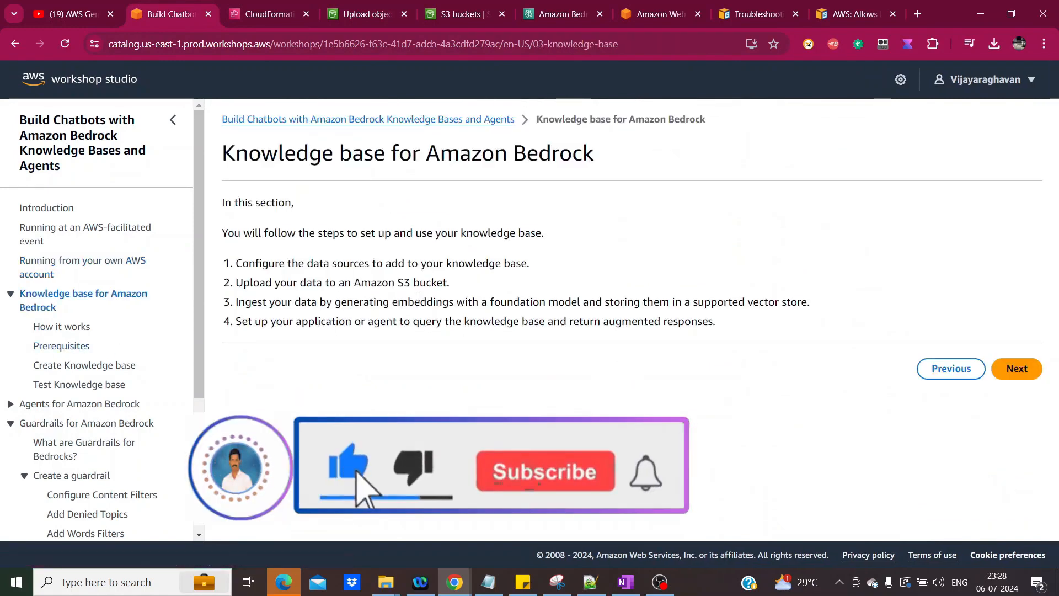
{"action": "left_click", "coordinate": [1017, 369]}
{"action": "scroll", "coordinate": [423, 367], "scroll_direction": "down", "scroll_amount": 5}
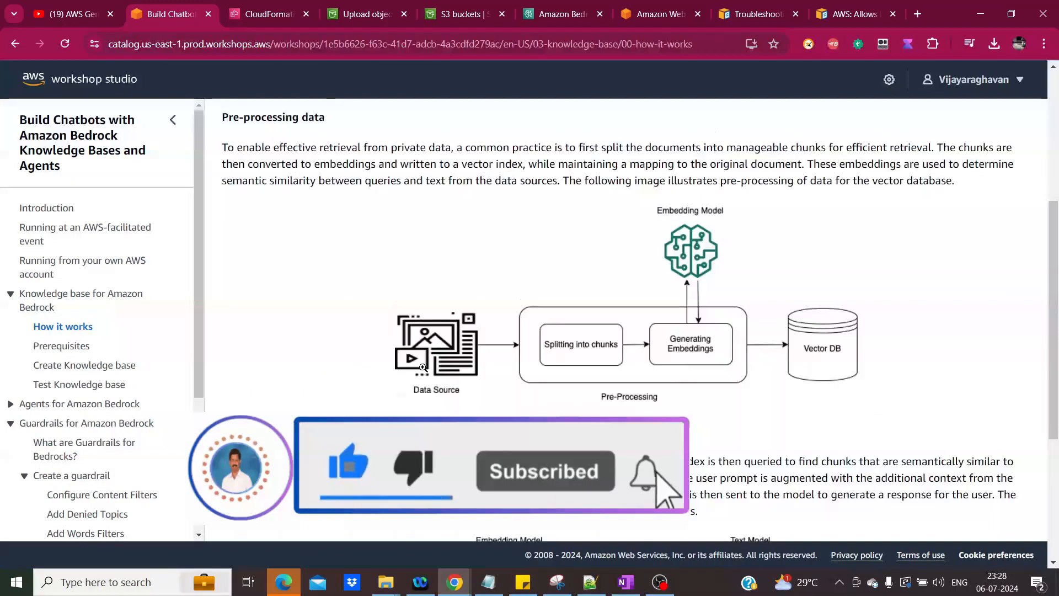
{"action": "scroll", "coordinate": [423, 367], "scroll_direction": "down", "scroll_amount": 5}
{"action": "left_click", "coordinate": [1005, 489]}
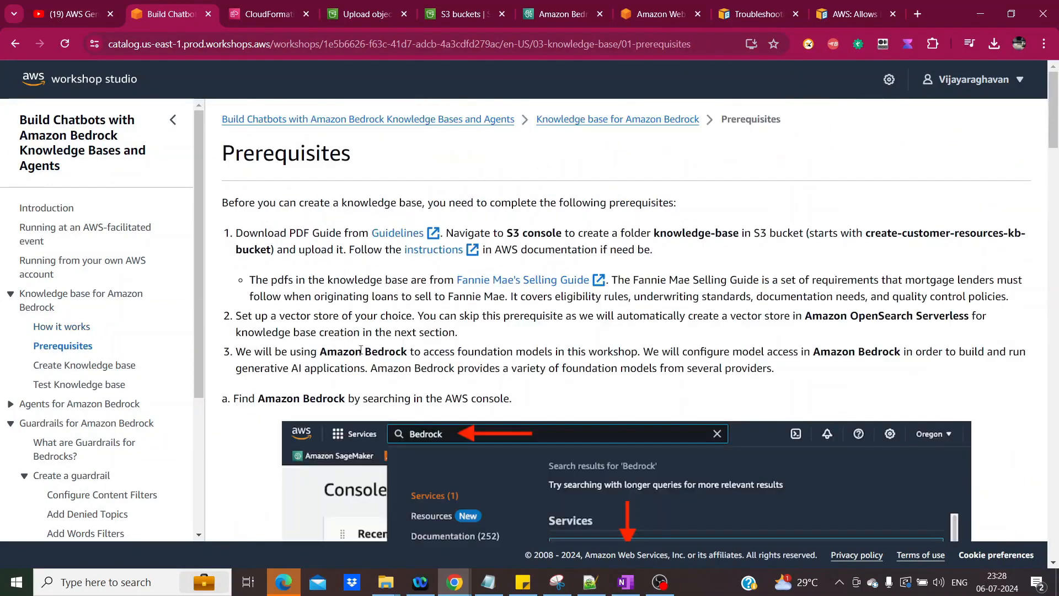
{"action": "scroll", "coordinate": [361, 348], "scroll_direction": "down", "scroll_amount": 20}
{"action": "scroll", "coordinate": [367, 362], "scroll_direction": "down", "scroll_amount": 20}
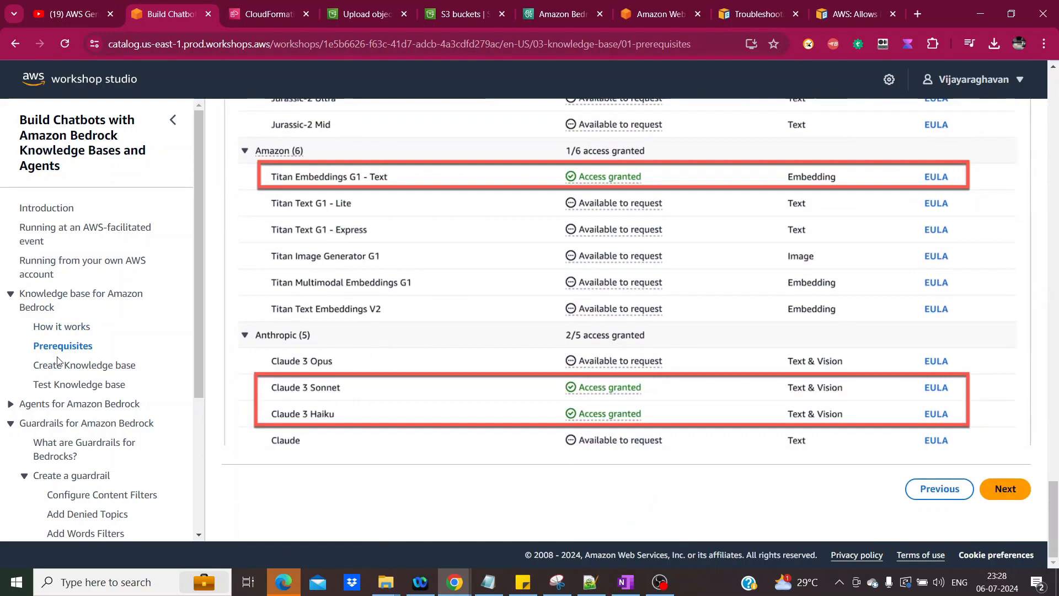
{"action": "scroll", "coordinate": [405, 409], "scroll_direction": "up", "scroll_amount": 10}
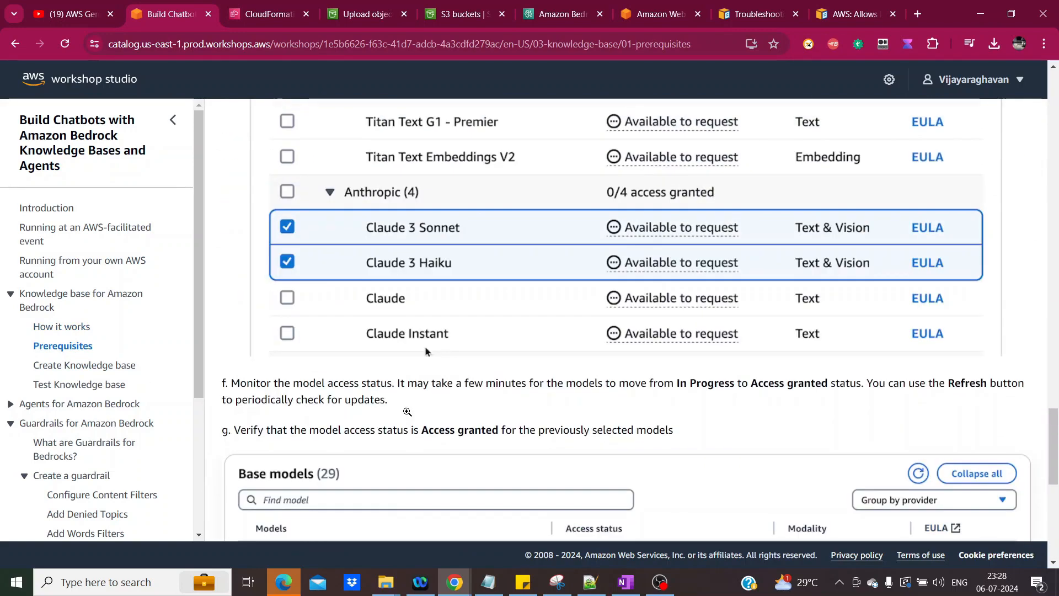
{"action": "scroll", "coordinate": [407, 412], "scroll_direction": "up", "scroll_amount": 10}
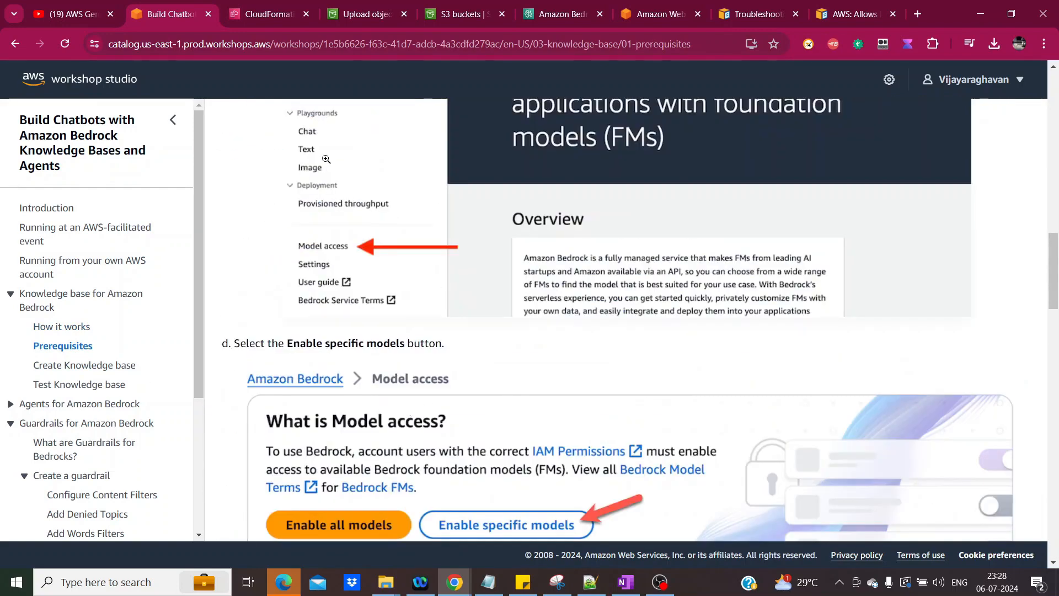
Add Selling-Guide_06-05-24_higlighted_0.pdf from the AWSKeyPair folder in Documents to the S3 upload list.
{"action": "left_click", "coordinate": [360, 17]}
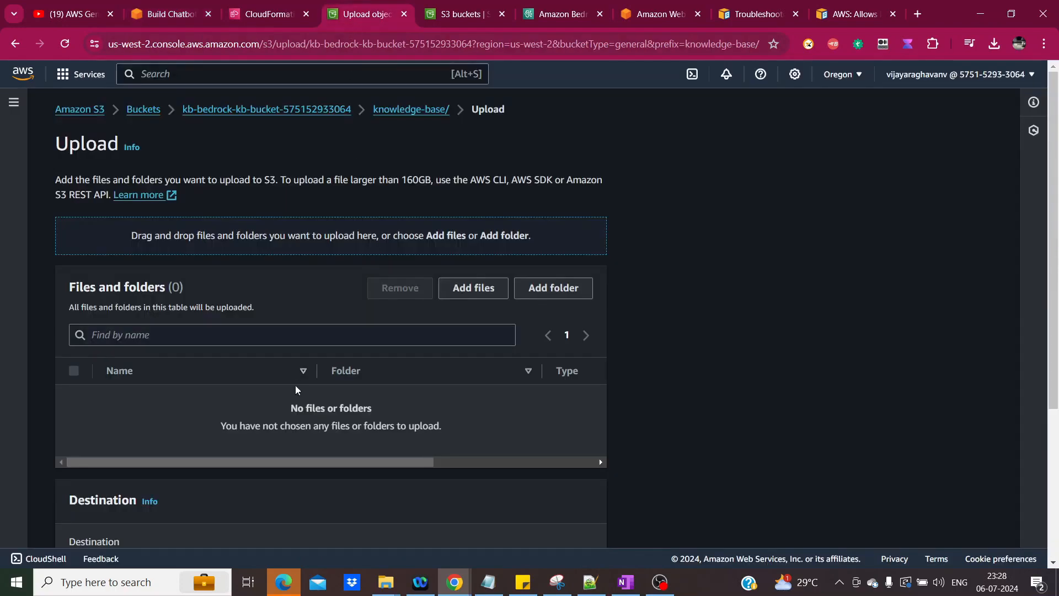
{"action": "left_click", "coordinate": [473, 288]}
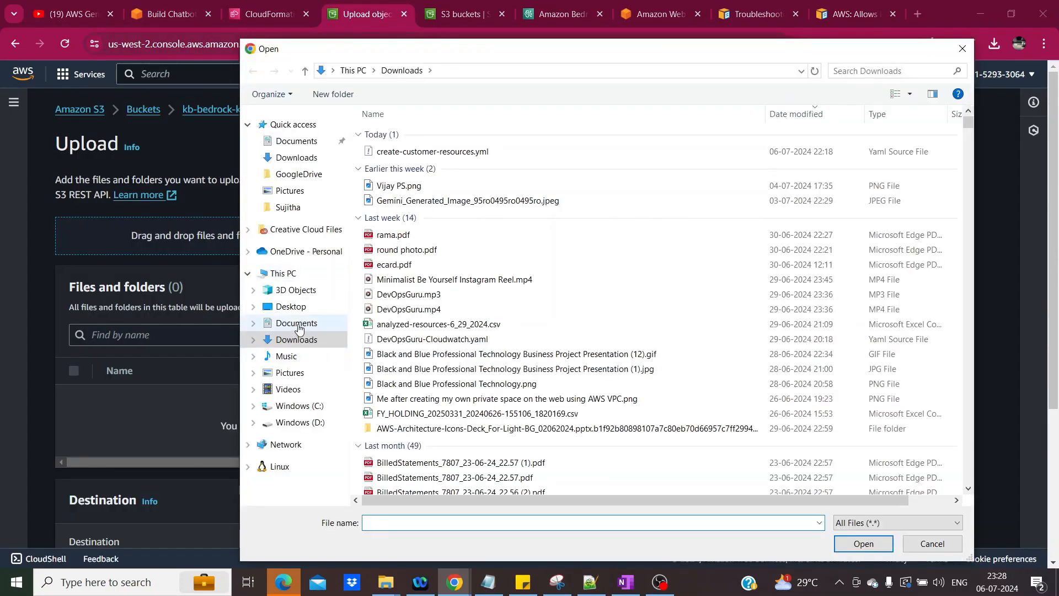
{"action": "left_click", "coordinate": [297, 324]}
{"action": "scroll", "coordinate": [473, 379], "scroll_direction": "down", "scroll_amount": 15}
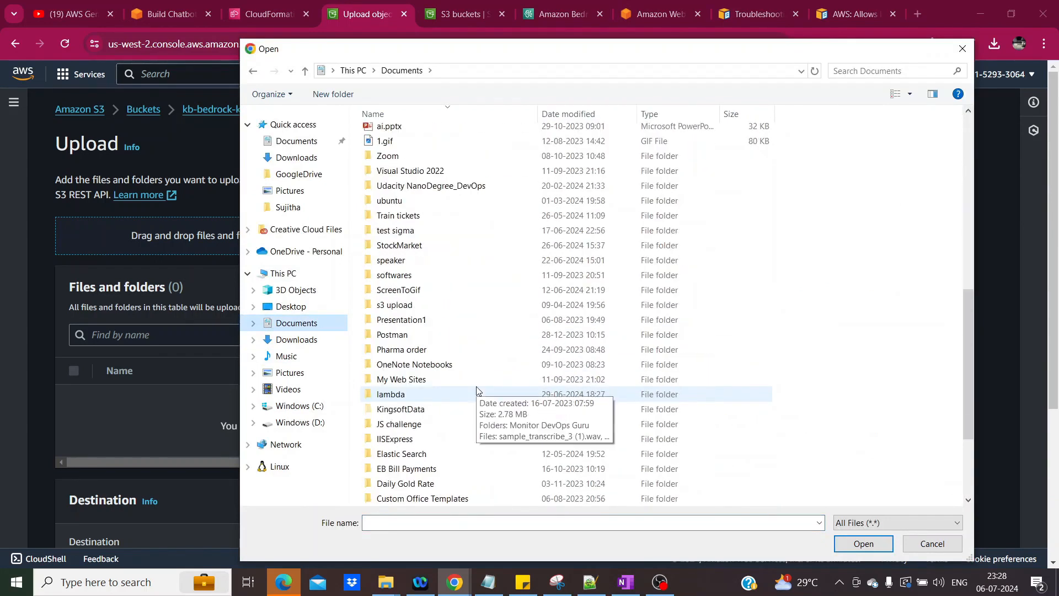
{"action": "scroll", "coordinate": [475, 392], "scroll_direction": "down", "scroll_amount": 3}
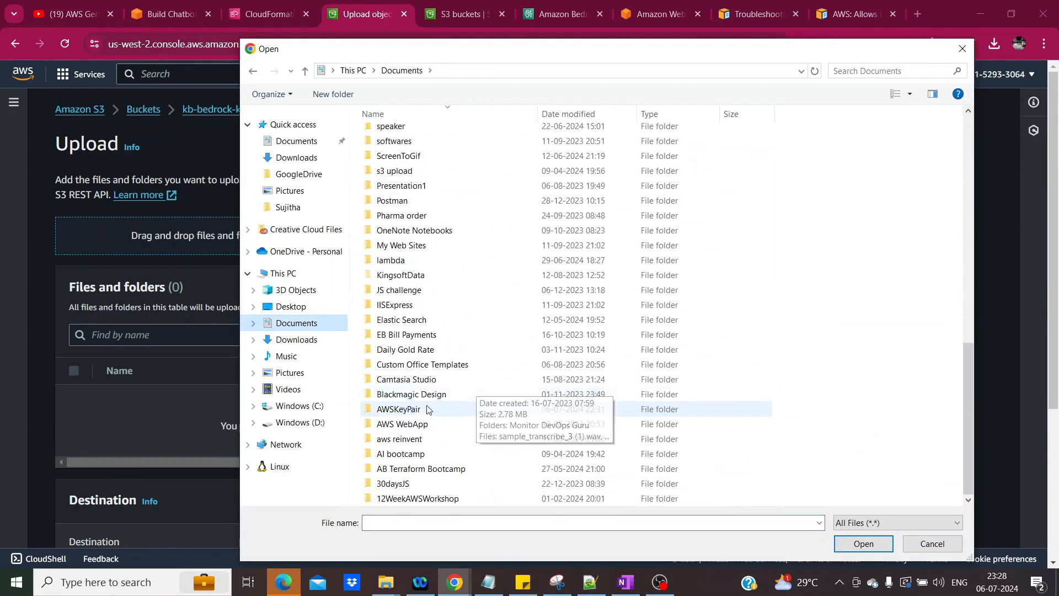
{"action": "left_click", "coordinate": [422, 409]}
{"action": "double_click", "coordinate": [422, 409]}
{"action": "double_click", "coordinate": [420, 243]}
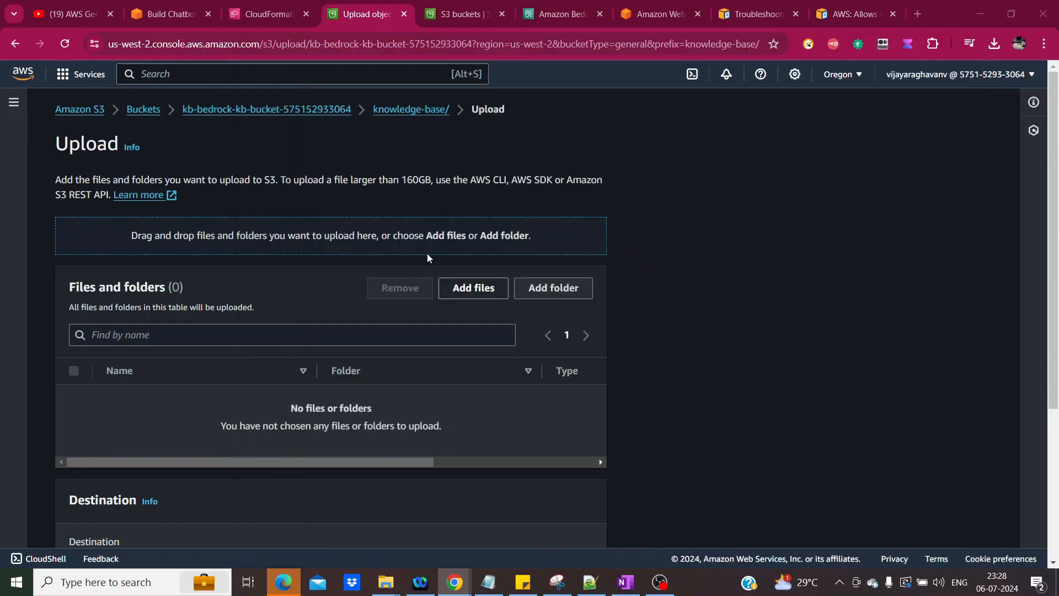
Select the listed selling guide PDF and upload it to the knowledge-base folder.
{"action": "left_click", "coordinate": [73, 395]}
{"action": "scroll", "coordinate": [129, 426], "scroll_direction": "down", "scroll_amount": 3}
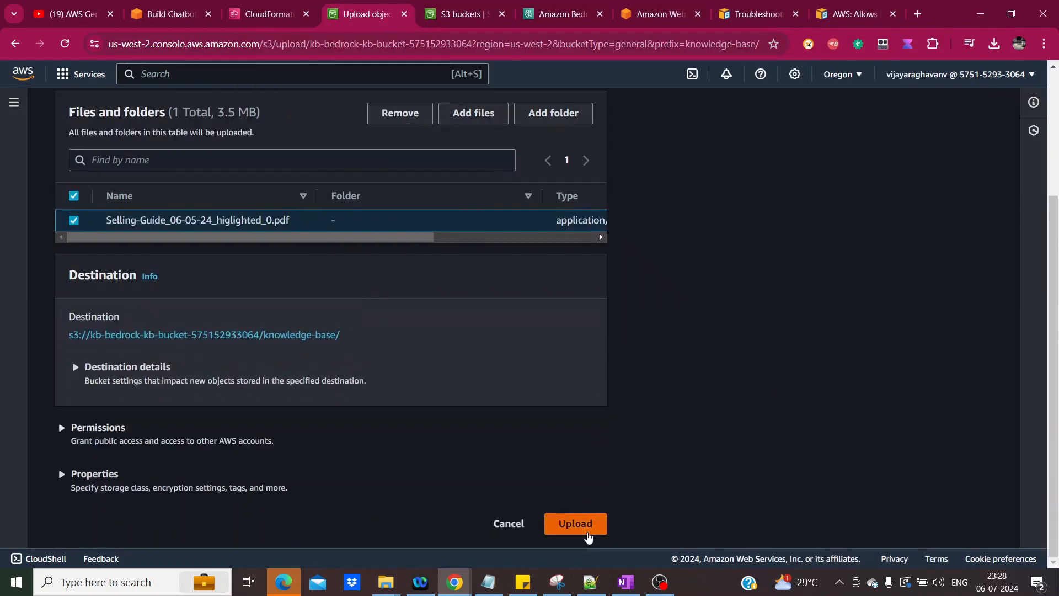
{"action": "left_click", "coordinate": [584, 528]}
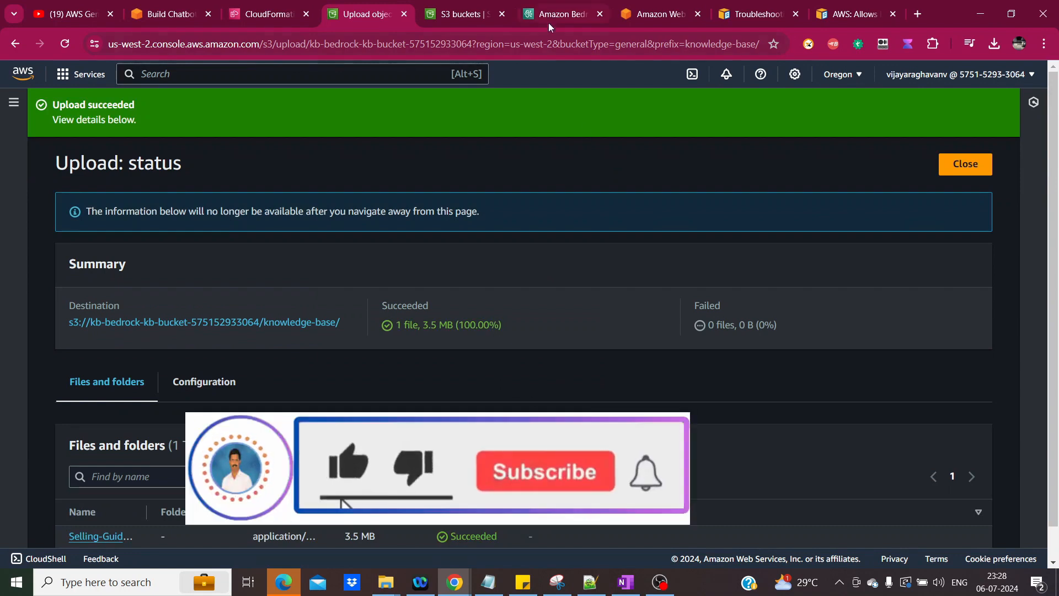
Open the model access page in the Amazon Bedrock console and check the access status of the Amazon and Anthropic models.
{"action": "left_click", "coordinate": [548, 22]}
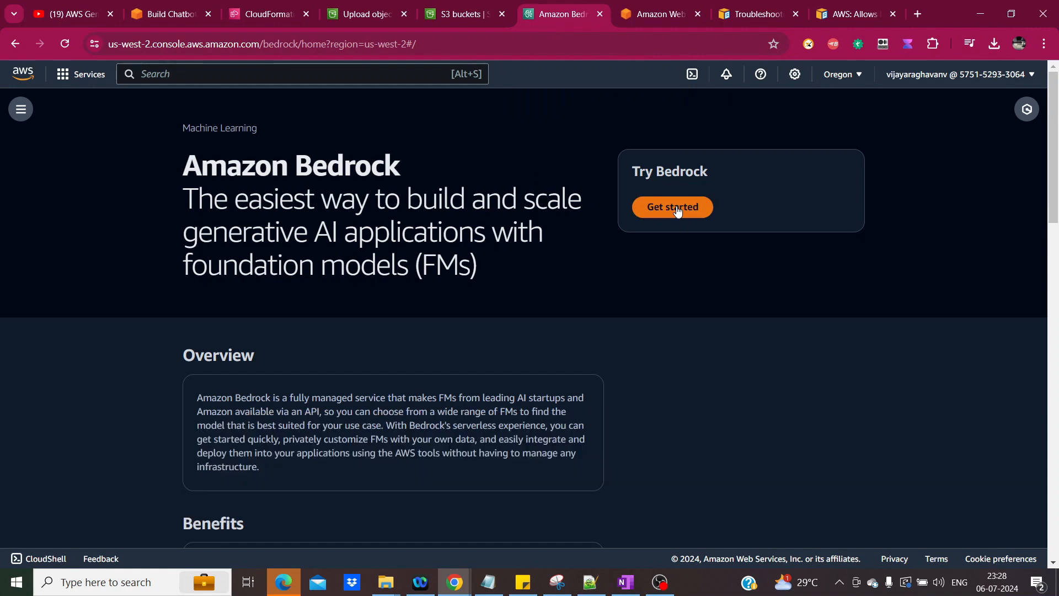
{"action": "left_click", "coordinate": [675, 209]}
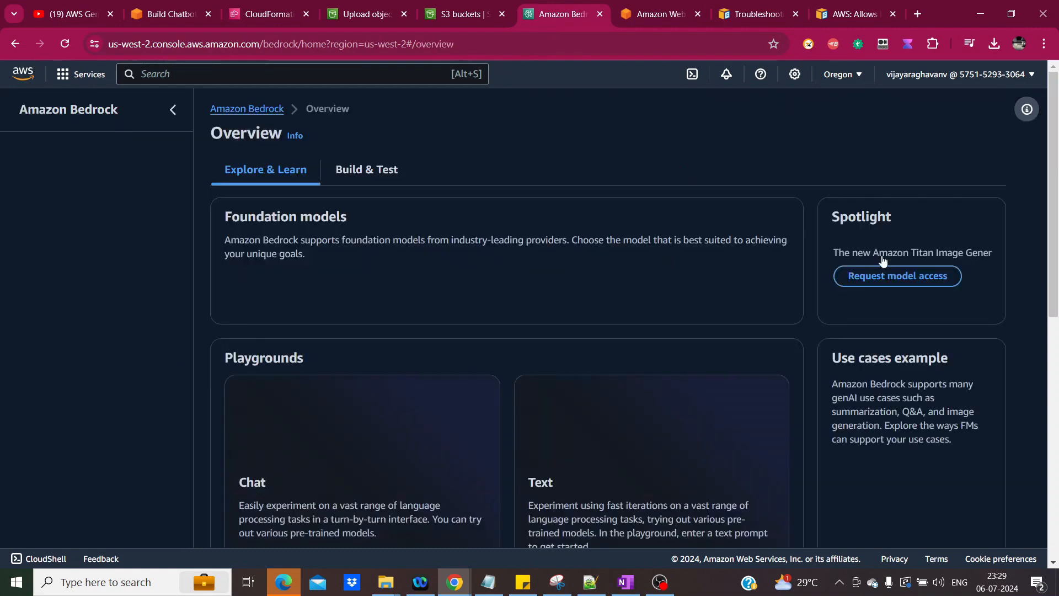
{"action": "left_click", "coordinate": [900, 420]}
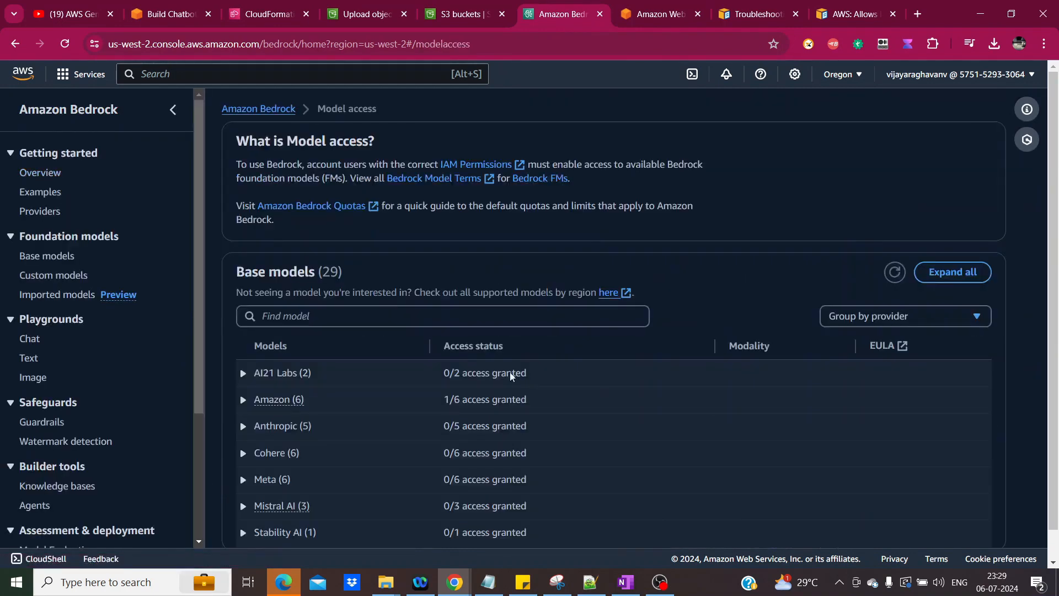
{"action": "scroll", "coordinate": [524, 408], "scroll_direction": "down", "scroll_amount": 8}
{"action": "scroll", "coordinate": [525, 408], "scroll_direction": "up", "scroll_amount": 4}
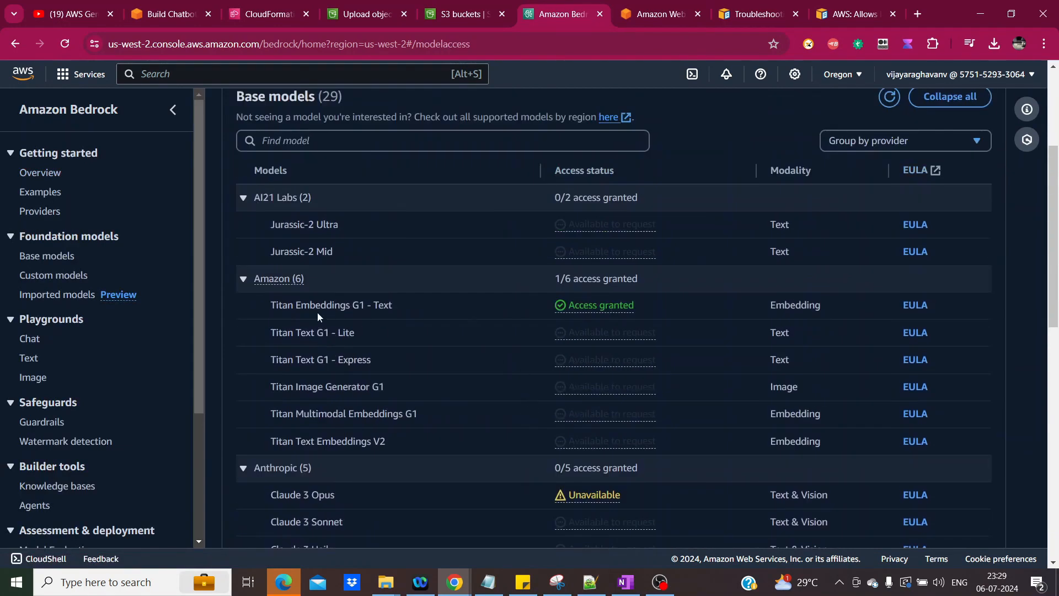
{"action": "scroll", "coordinate": [420, 343], "scroll_direction": "down", "scroll_amount": 3}
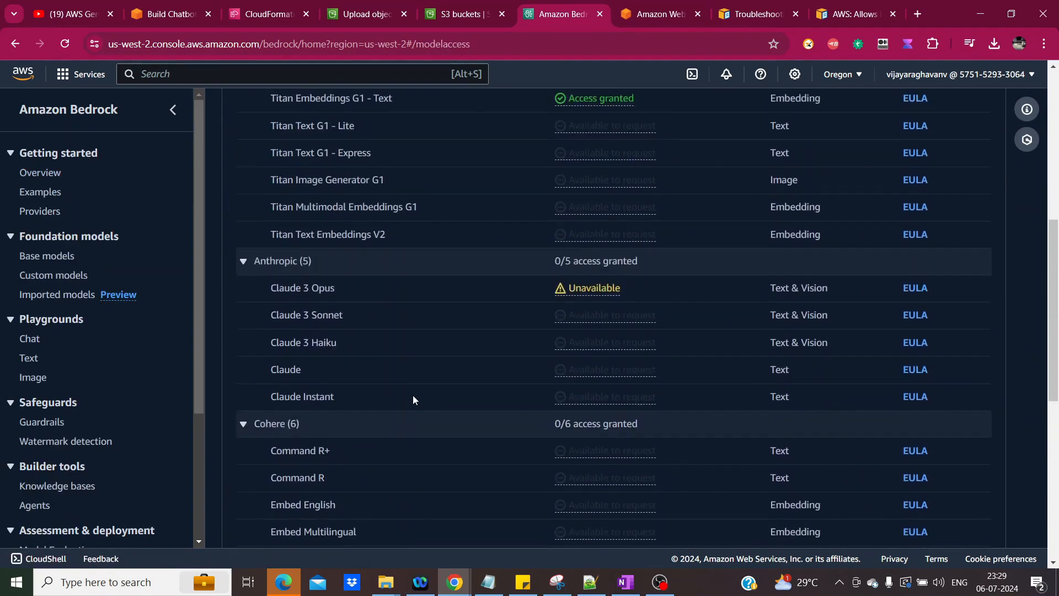
{"action": "scroll", "coordinate": [298, 331], "scroll_direction": "up", "scroll_amount": 6}
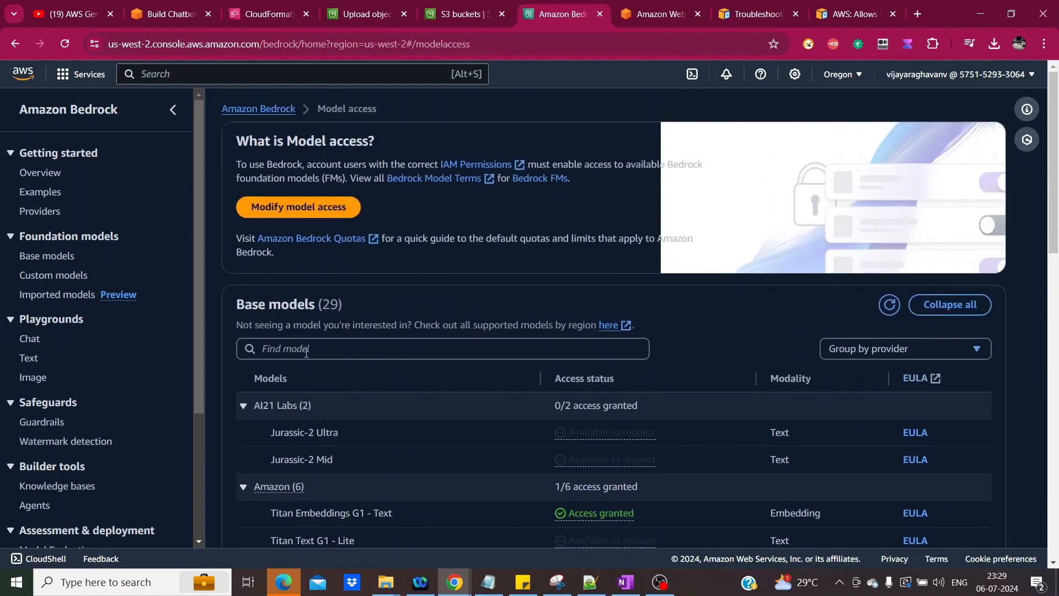
Modify model access to request Anthropic's Claude model and submit the request.
{"action": "left_click", "coordinate": [320, 214]}
{"action": "scroll", "coordinate": [376, 409], "scroll_direction": "down", "scroll_amount": 7}
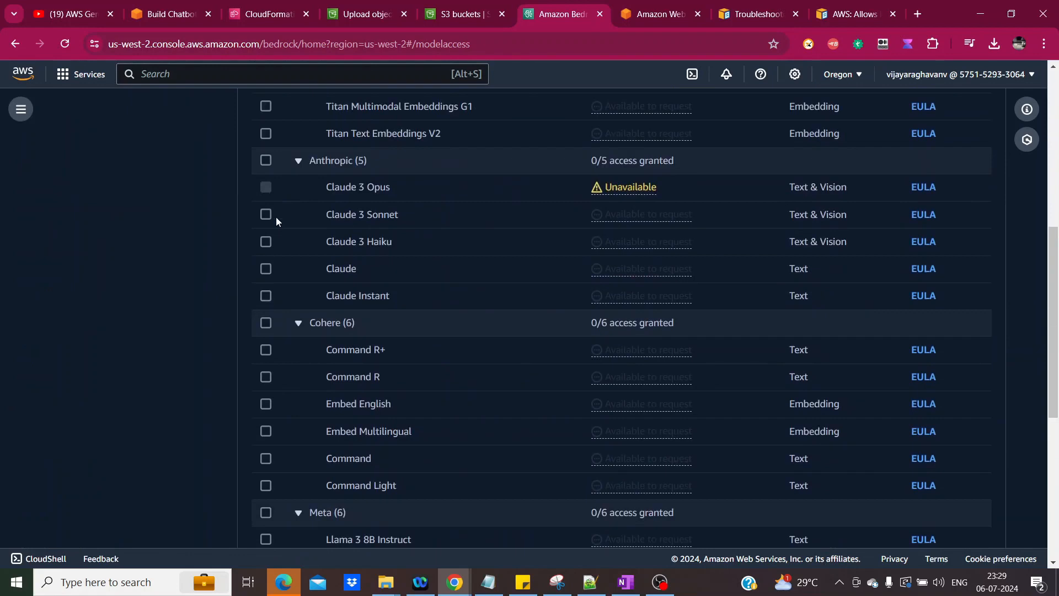
{"action": "left_click", "coordinate": [265, 270]}
{"action": "scroll", "coordinate": [410, 345], "scroll_direction": "down", "scroll_amount": 7}
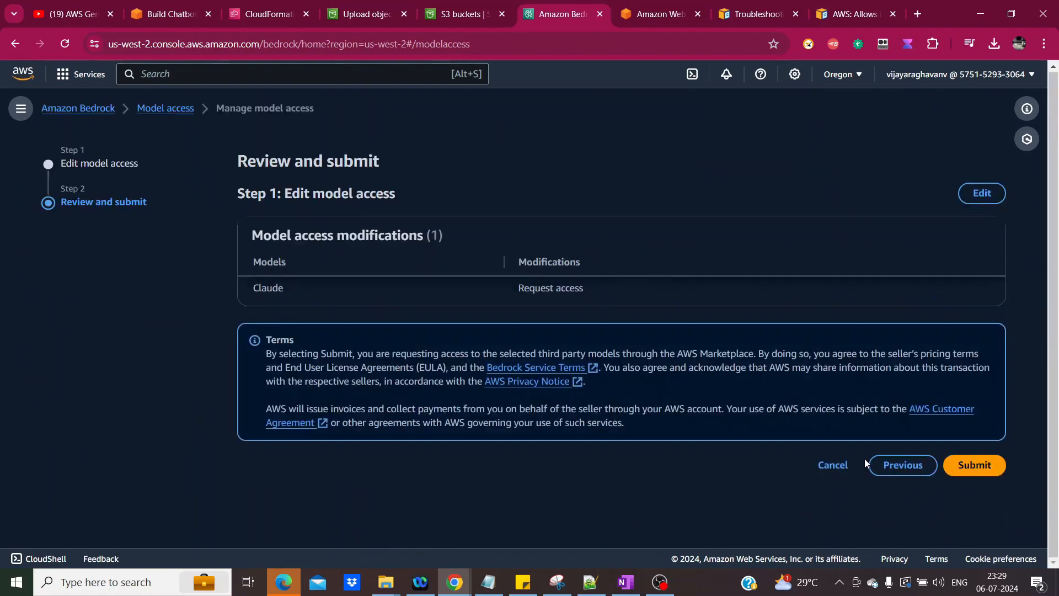
{"action": "left_click", "coordinate": [984, 479]}
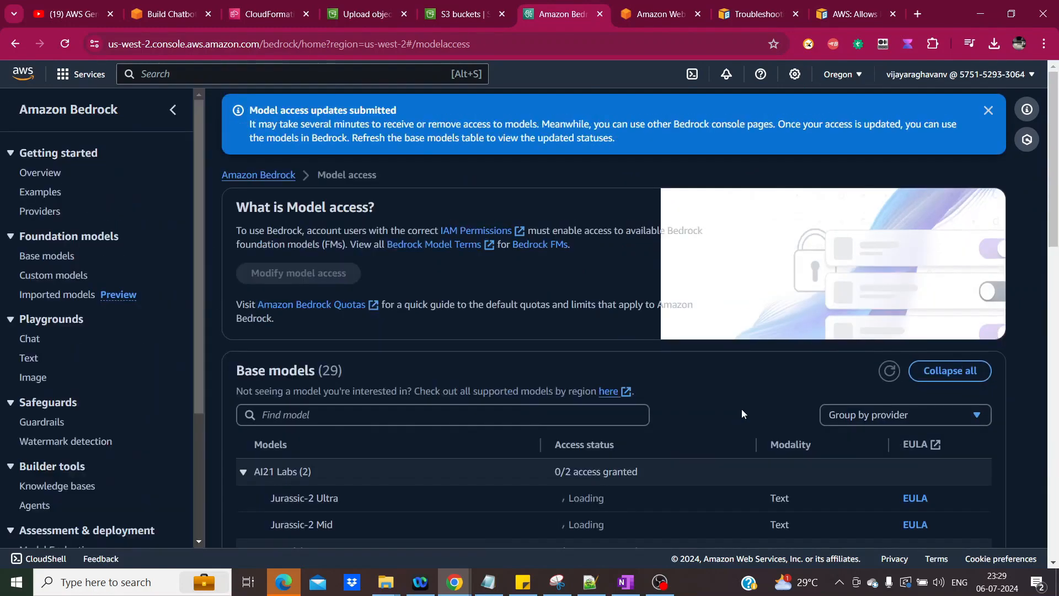
Check the access status of the requested Claude model in the base models list.
{"action": "scroll", "coordinate": [741, 409], "scroll_direction": "down", "scroll_amount": 12}
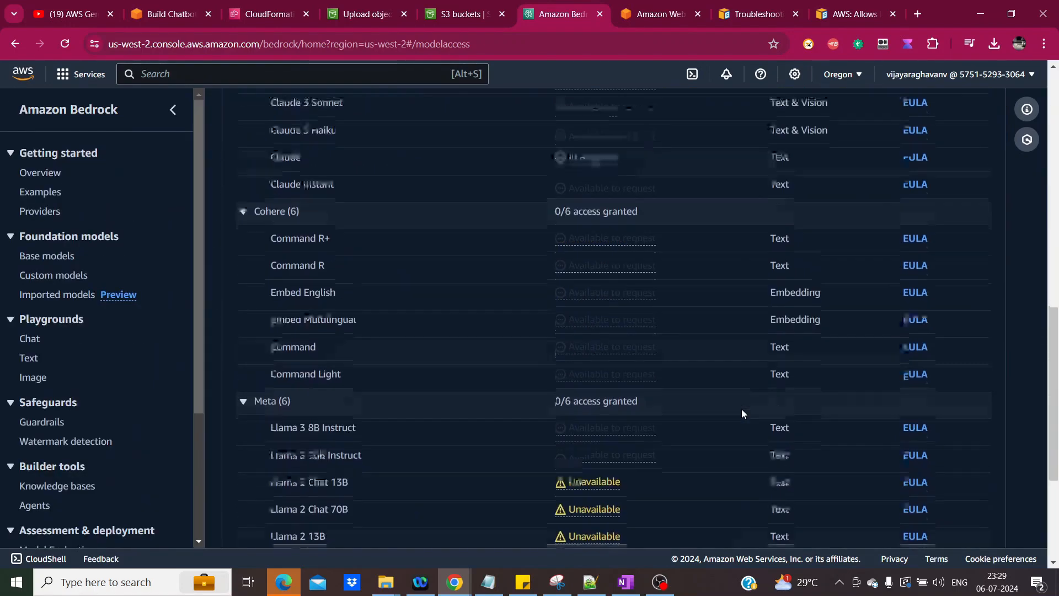
{"action": "scroll", "coordinate": [742, 409], "scroll_direction": "down", "scroll_amount": 2}
{"action": "scroll", "coordinate": [741, 409], "scroll_direction": "down", "scroll_amount": 2}
{"action": "scroll", "coordinate": [742, 409], "scroll_direction": "up", "scroll_amount": 4}
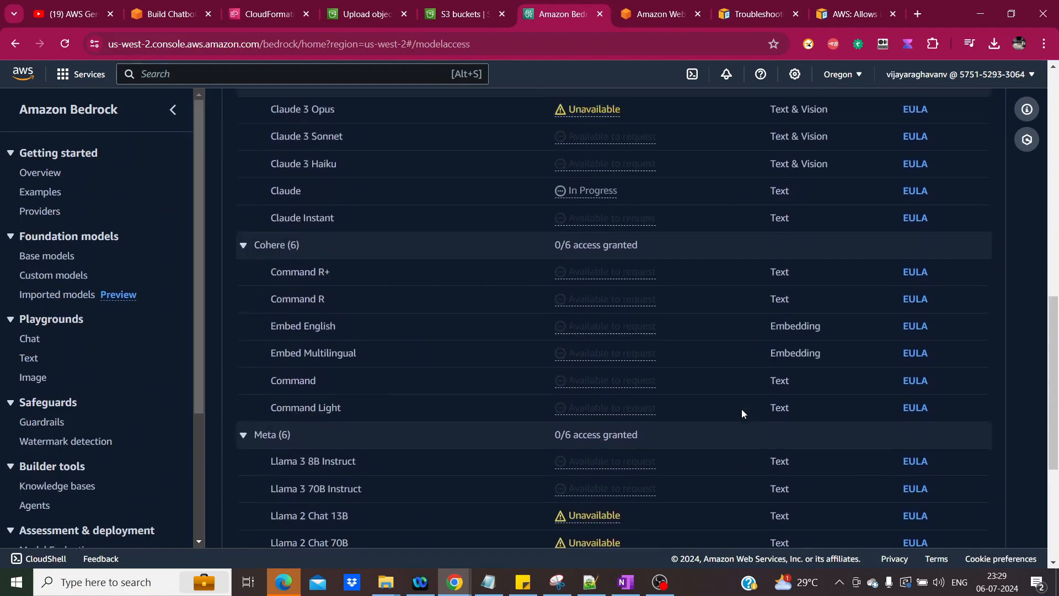
{"action": "scroll", "coordinate": [742, 414], "scroll_direction": "up", "scroll_amount": 3}
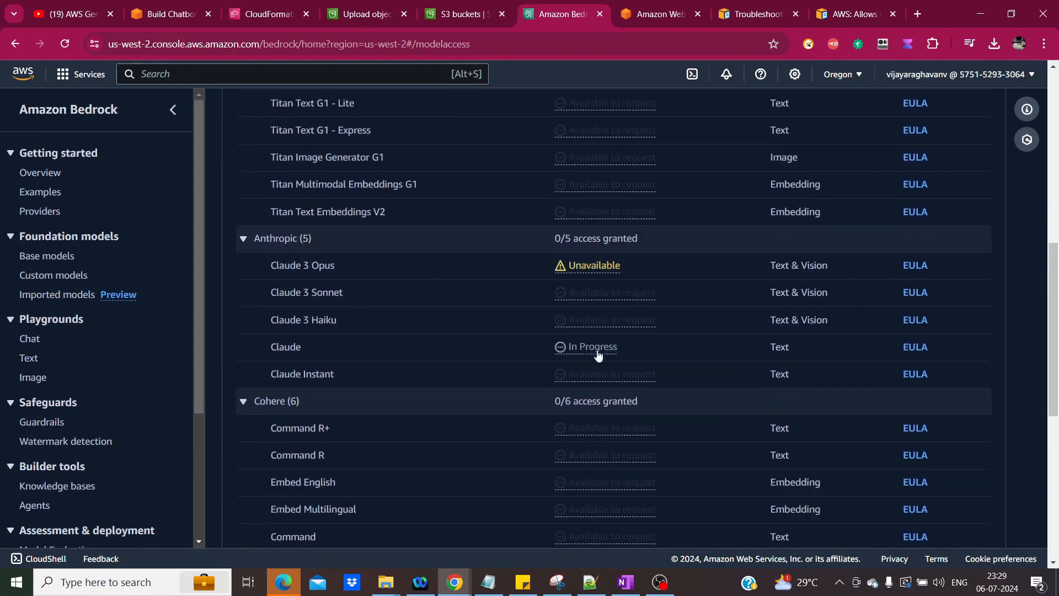
{"action": "scroll", "coordinate": [557, 340], "scroll_direction": "up", "scroll_amount": 2}
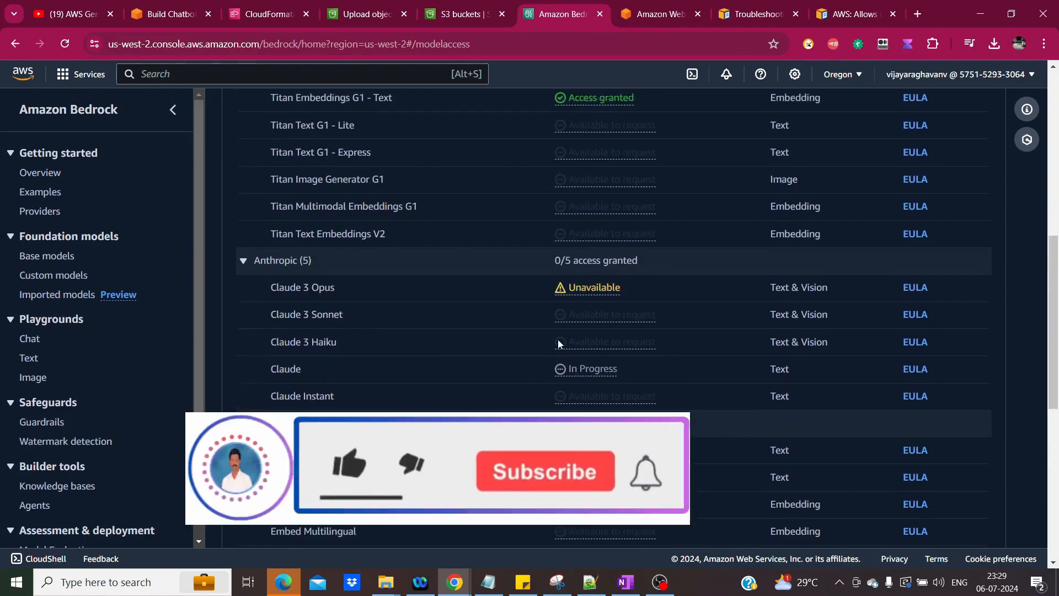
{"action": "scroll", "coordinate": [557, 345], "scroll_direction": "up", "scroll_amount": 5}
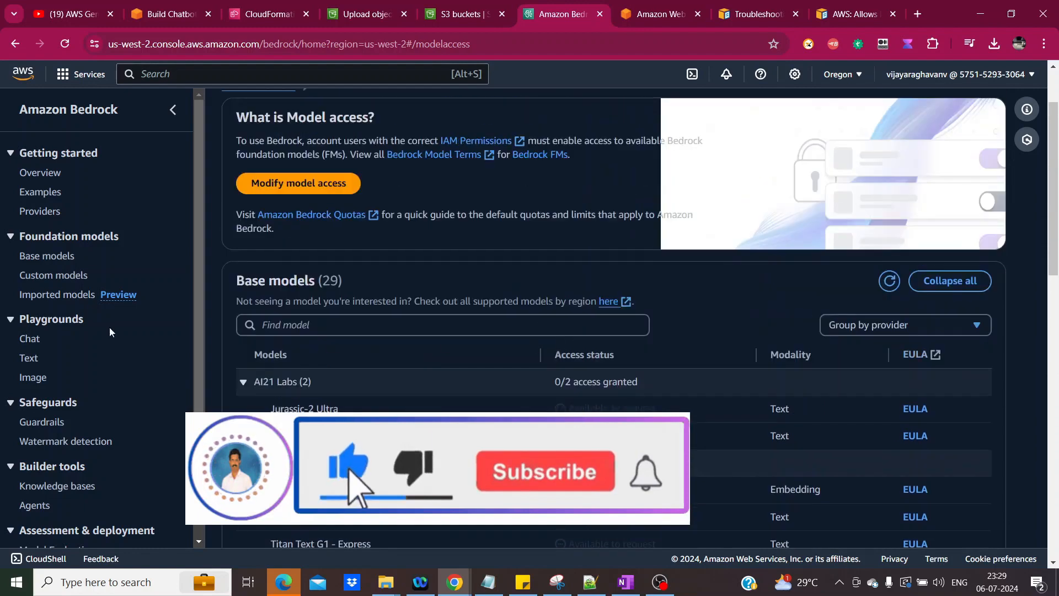
Start creating a Bedrock knowledge base with the default name and a new service role, and continue to the data source configuration.
{"action": "scroll", "coordinate": [130, 330], "scroll_direction": "down", "scroll_amount": 3}
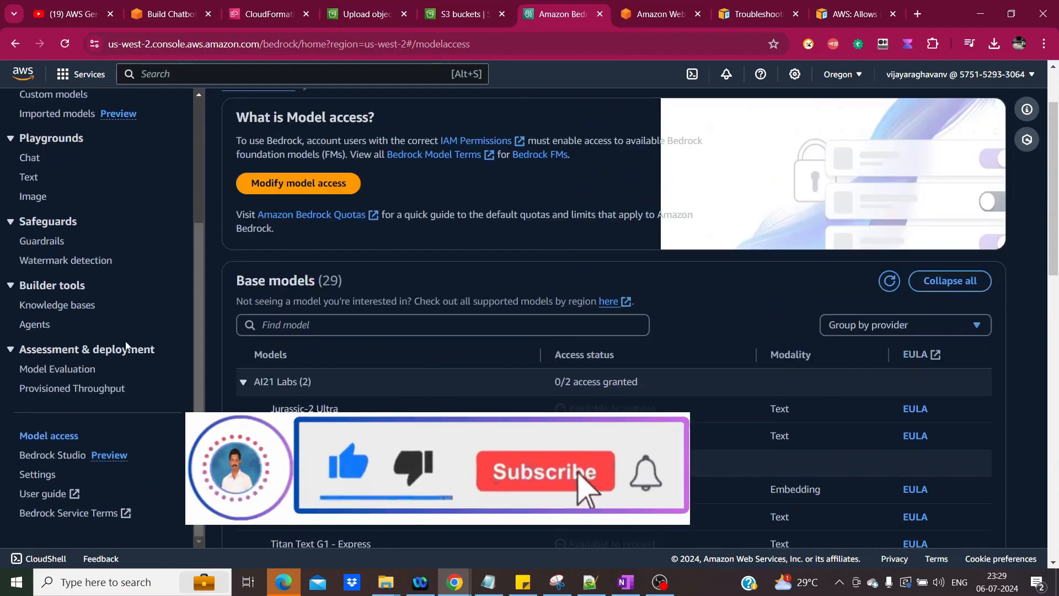
{"action": "left_click", "coordinate": [58, 305]}
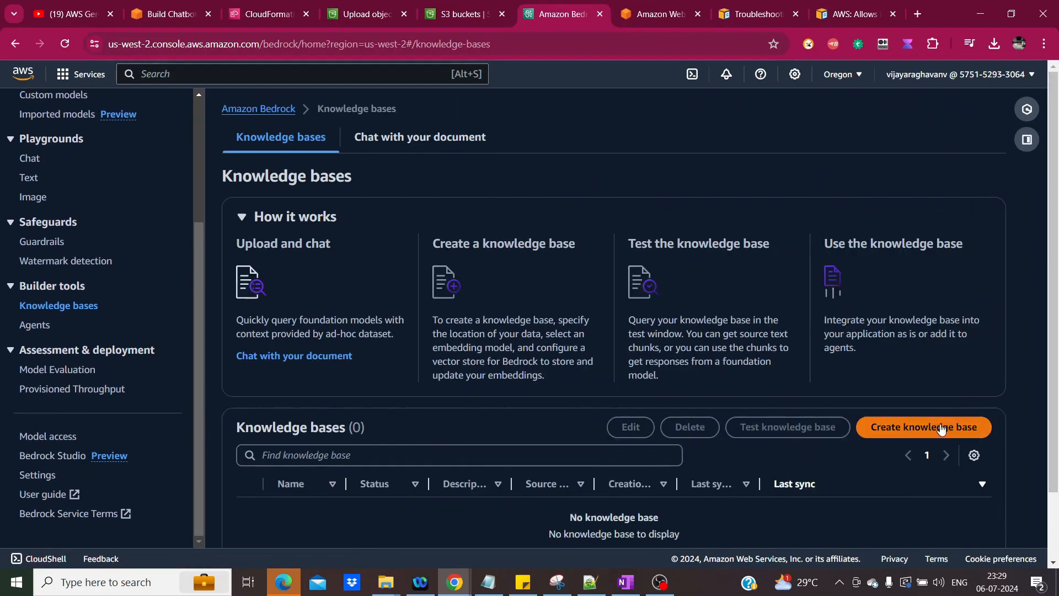
{"action": "left_click", "coordinate": [939, 428]}
{"action": "scroll", "coordinate": [554, 457], "scroll_direction": "down", "scroll_amount": 3}
{"action": "scroll", "coordinate": [554, 457], "scroll_direction": "up", "scroll_amount": 3}
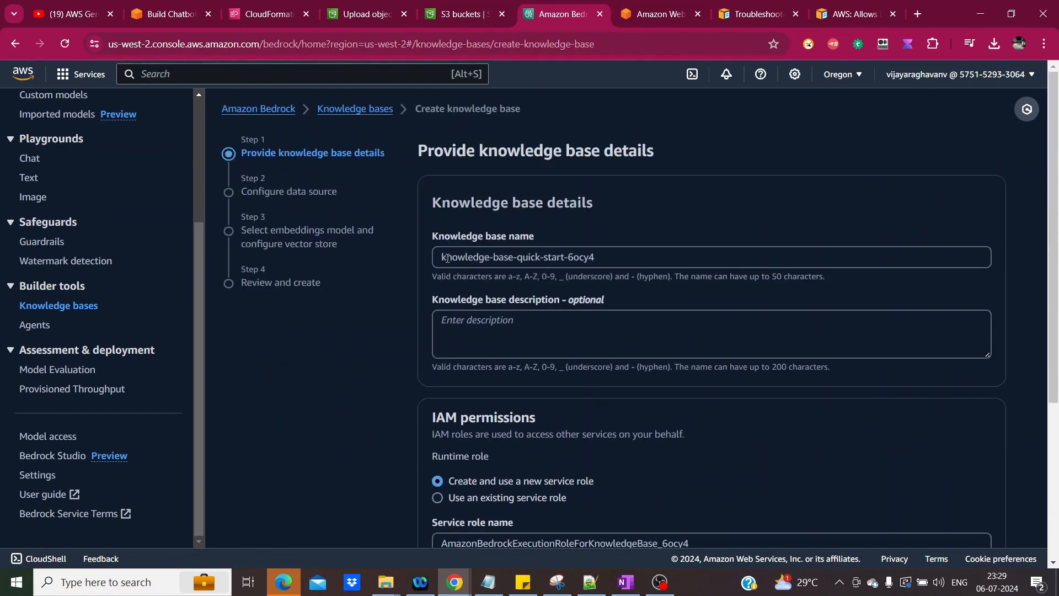
{"action": "scroll", "coordinate": [552, 353], "scroll_direction": "down", "scroll_amount": 3}
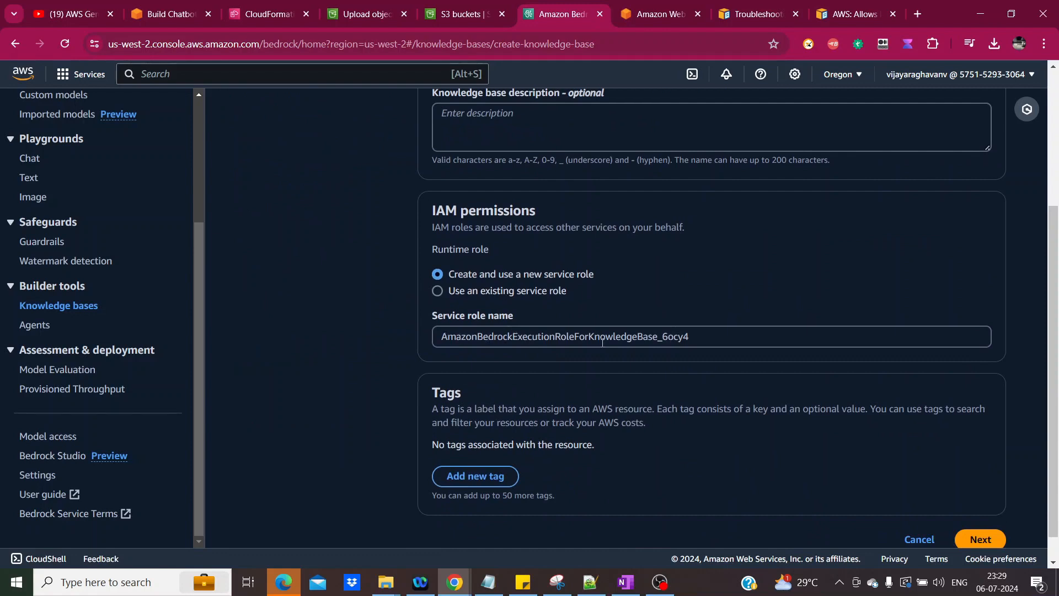
{"action": "left_click", "coordinate": [979, 539]}
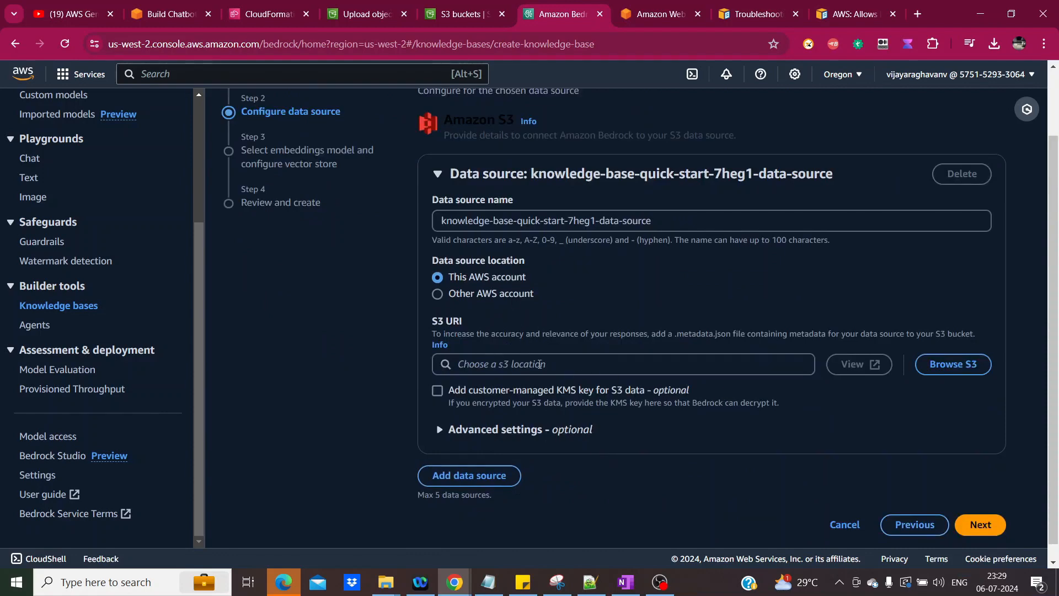
Set the data source's S3 URI to Selling-Guide_06-05-24_higlighted_0.pdf in the kb-bedrock bucket's knowledge-base folder and continue to the embeddings settings.
{"action": "left_click", "coordinate": [932, 368]}
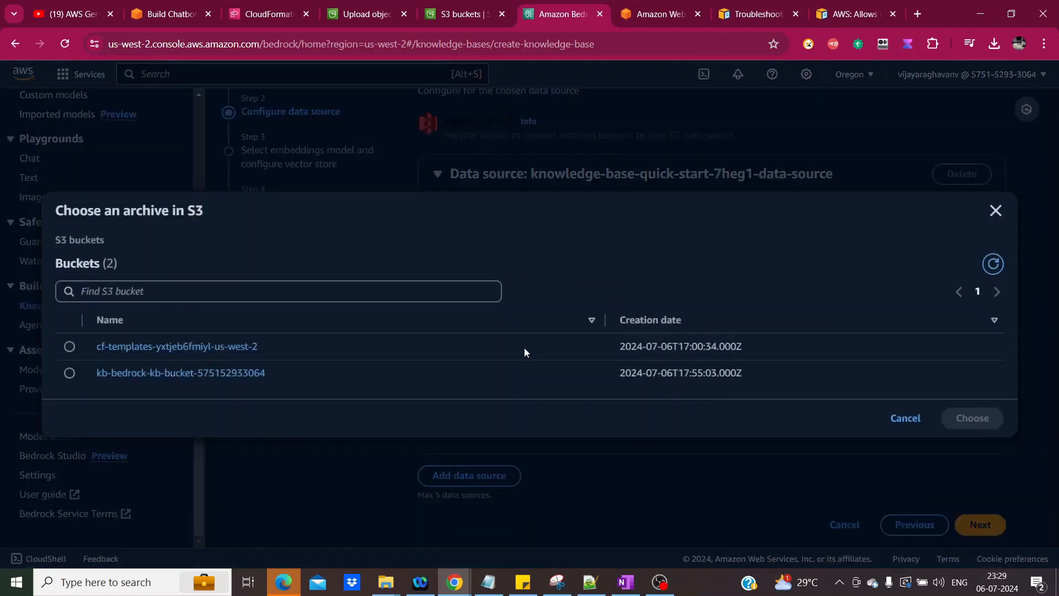
{"action": "left_click", "coordinate": [70, 374]}
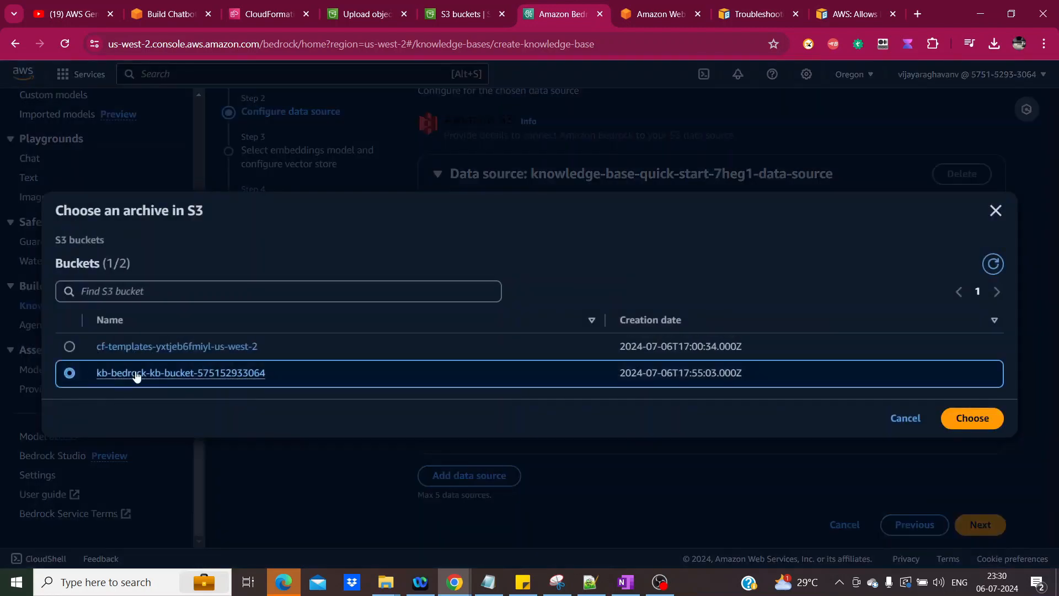
{"action": "left_click", "coordinate": [135, 373]}
{"action": "left_click", "coordinate": [72, 359]}
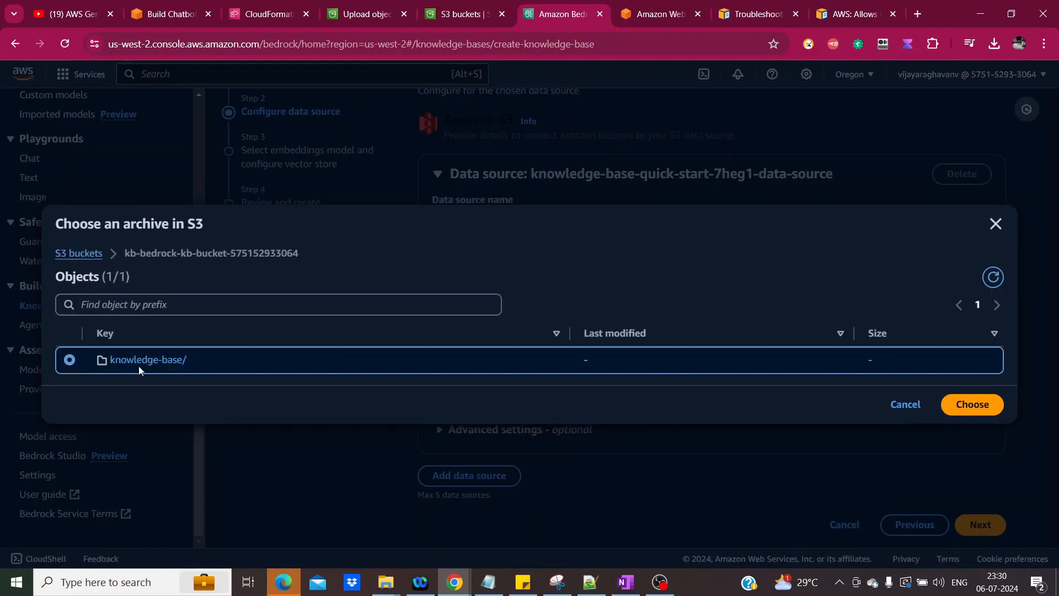
{"action": "left_click", "coordinate": [145, 364]}
{"action": "left_click", "coordinate": [72, 361]}
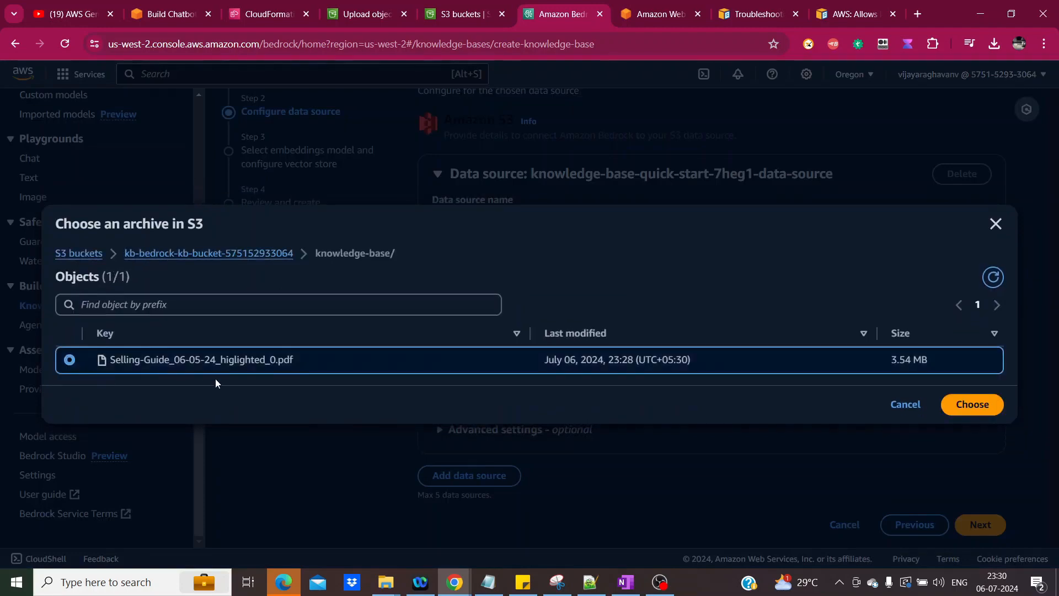
{"action": "left_click", "coordinate": [973, 405]}
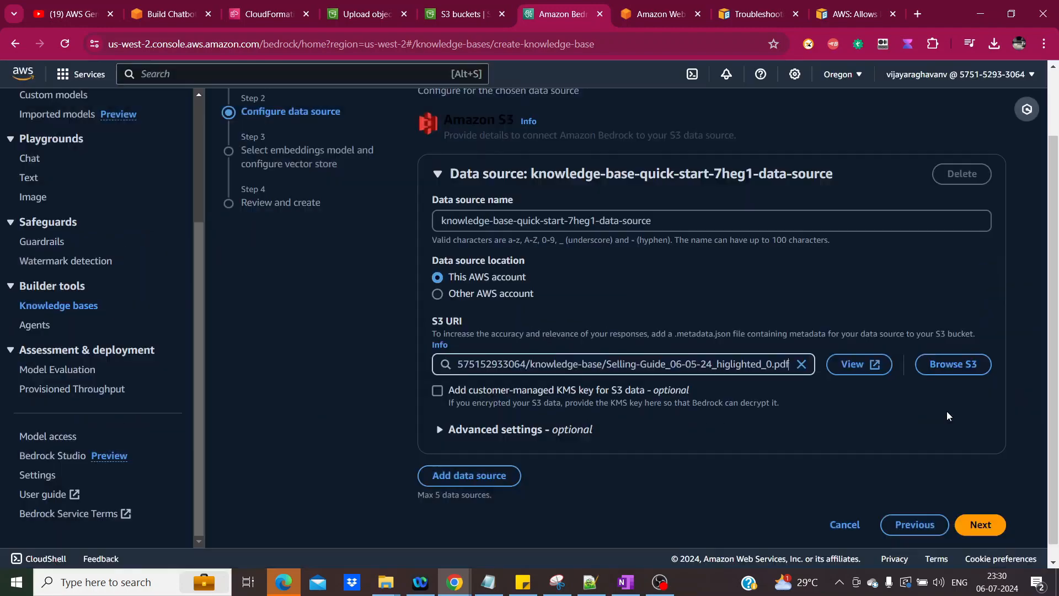
{"action": "left_click", "coordinate": [981, 522]}
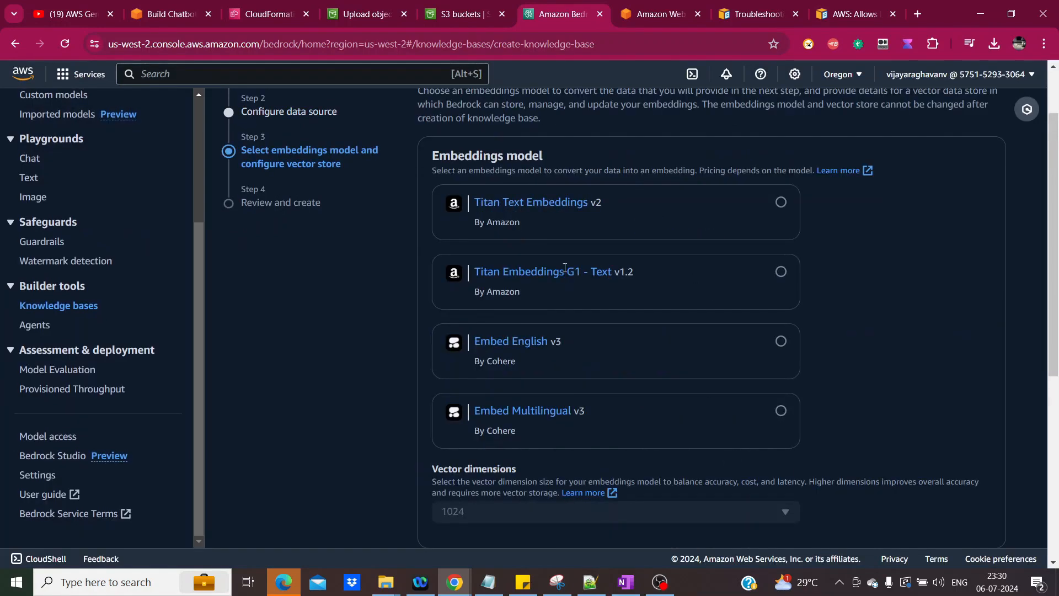
Select the Titan Embeddings G1 - Text v1.2 model, keep the quick-create vector store option, and continue to the review.
{"action": "left_click", "coordinate": [779, 274]}
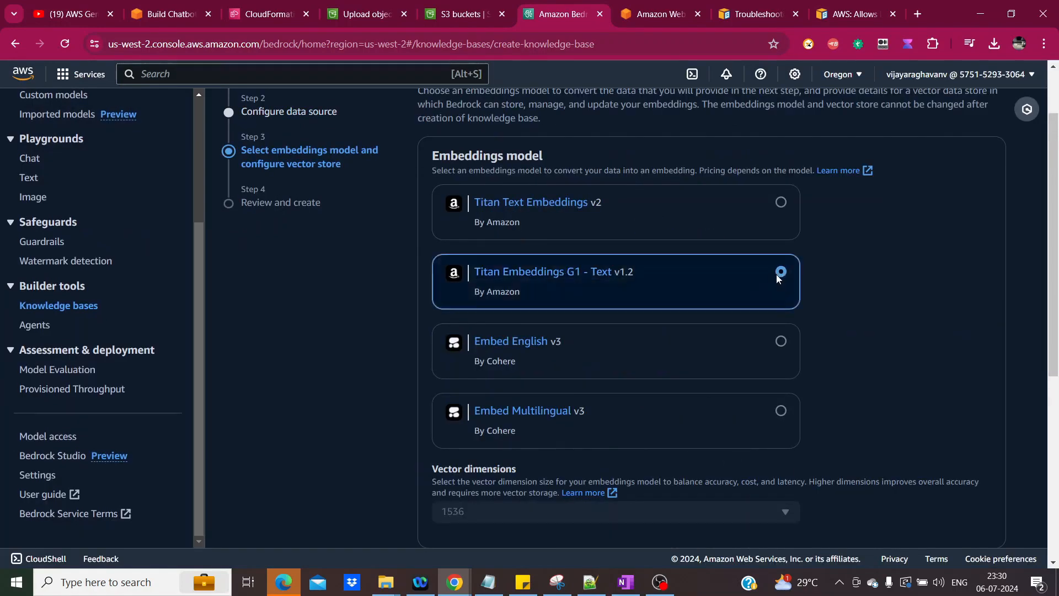
{"action": "scroll", "coordinate": [609, 325], "scroll_direction": "down", "scroll_amount": 6}
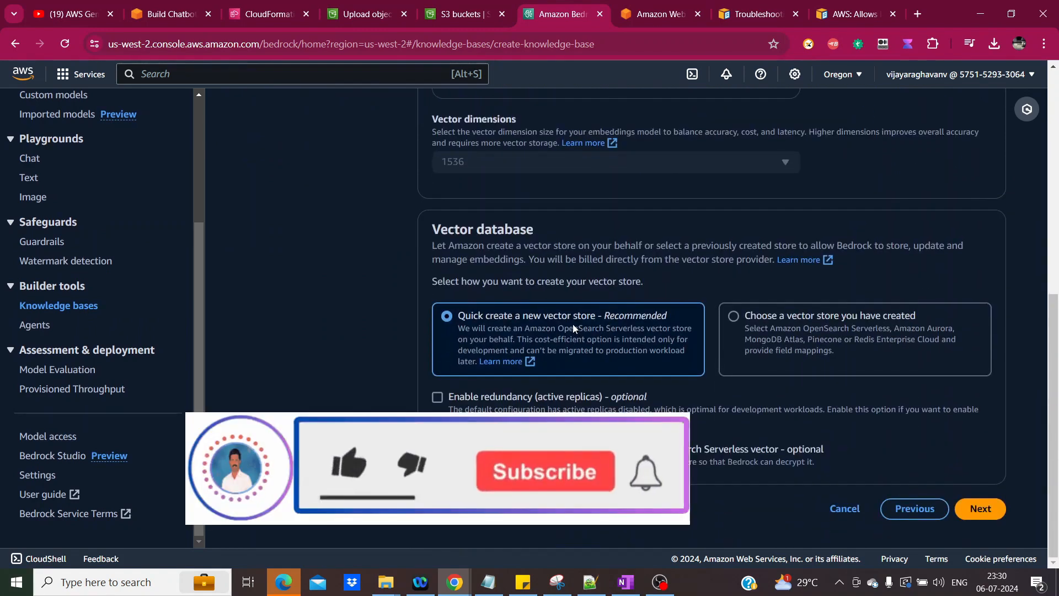
{"action": "left_click", "coordinate": [969, 510]}
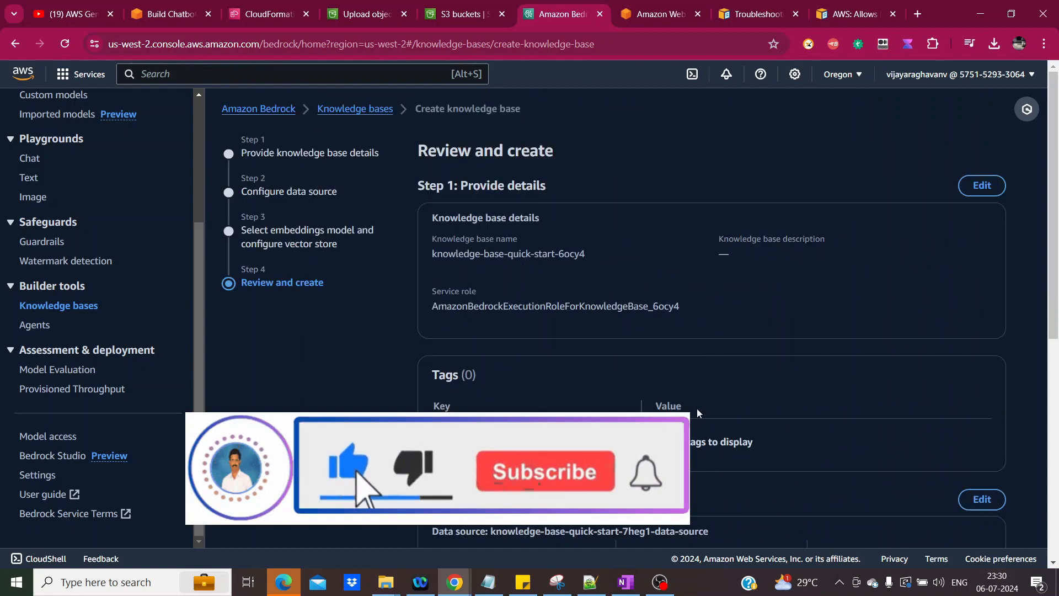
Review the configuration summary and create the knowledge base.
{"action": "scroll", "coordinate": [693, 417], "scroll_direction": "down", "scroll_amount": 7}
{"action": "left_click", "coordinate": [908, 509]}
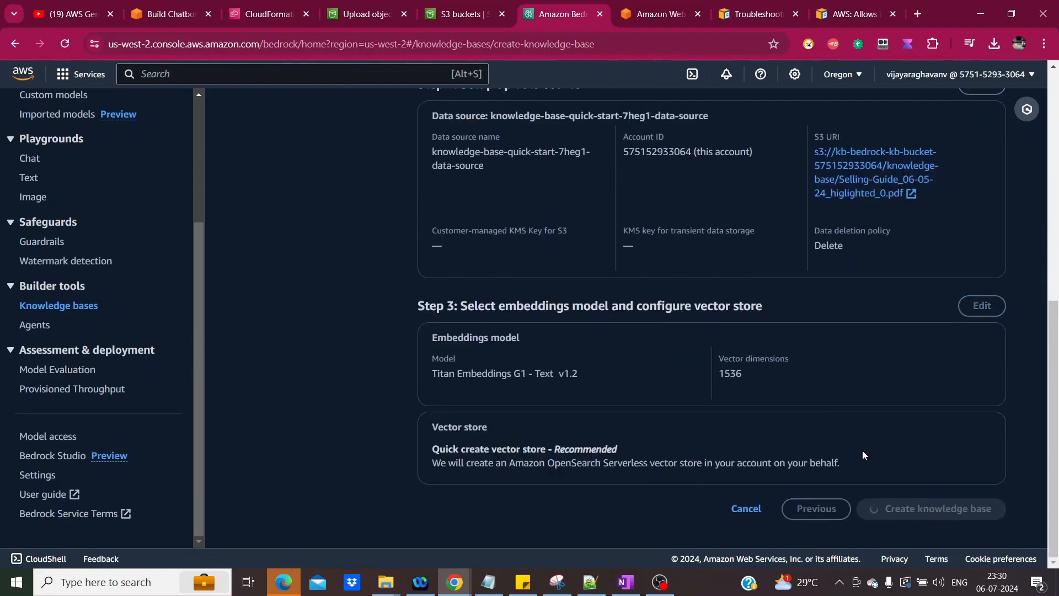
{"action": "scroll", "coordinate": [626, 379], "scroll_direction": "up", "scroll_amount": 4}
{"action": "scroll", "coordinate": [625, 379], "scroll_direction": "down", "scroll_amount": 3}
{"action": "scroll", "coordinate": [626, 384], "scroll_direction": "down", "scroll_amount": 2}
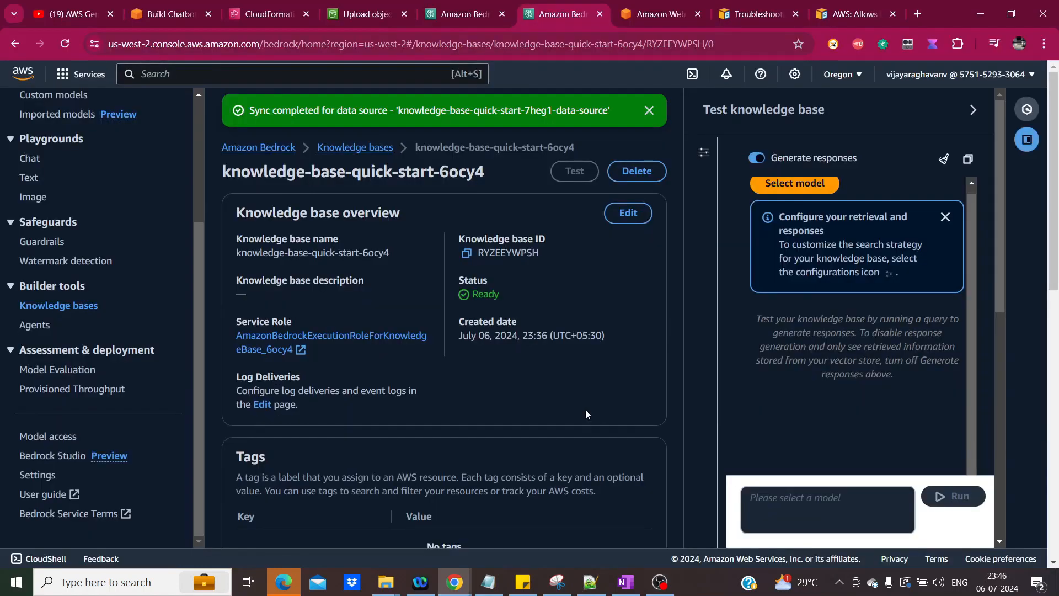
Sync the knowledge base's data source and turn off Generate responses for testing.
{"action": "scroll", "coordinate": [585, 414], "scroll_direction": "down", "scroll_amount": 6}
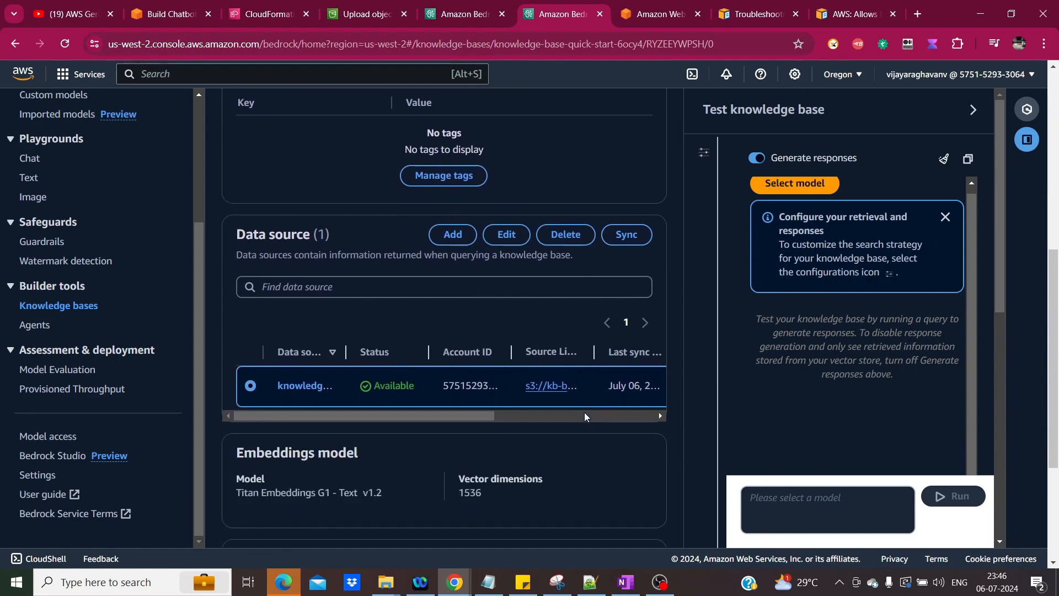
{"action": "left_click", "coordinate": [629, 241]}
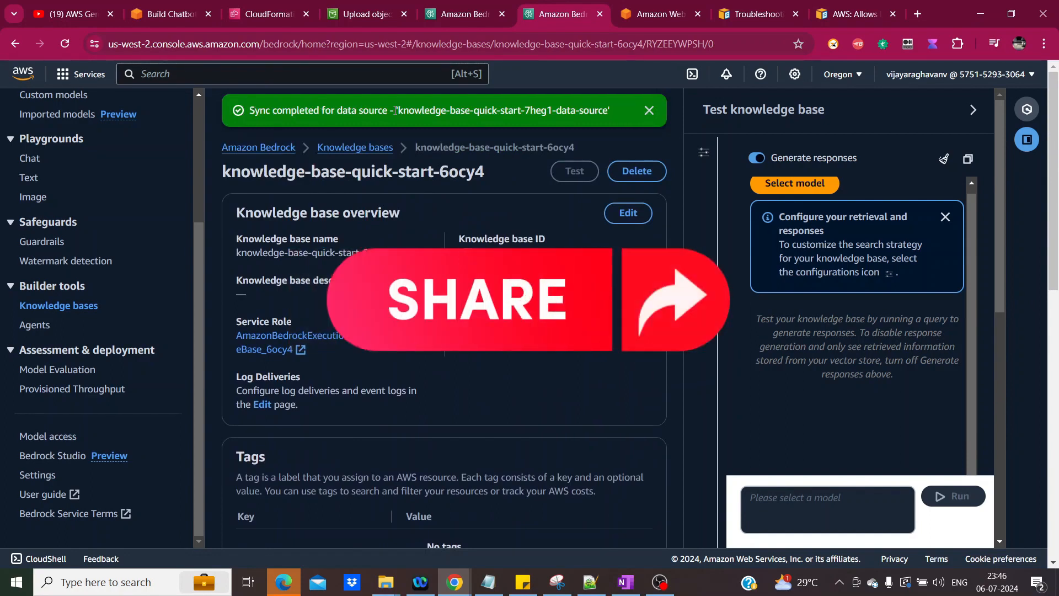
{"action": "left_click_drag", "start_coordinate": [396, 110], "coordinate": [614, 114]}
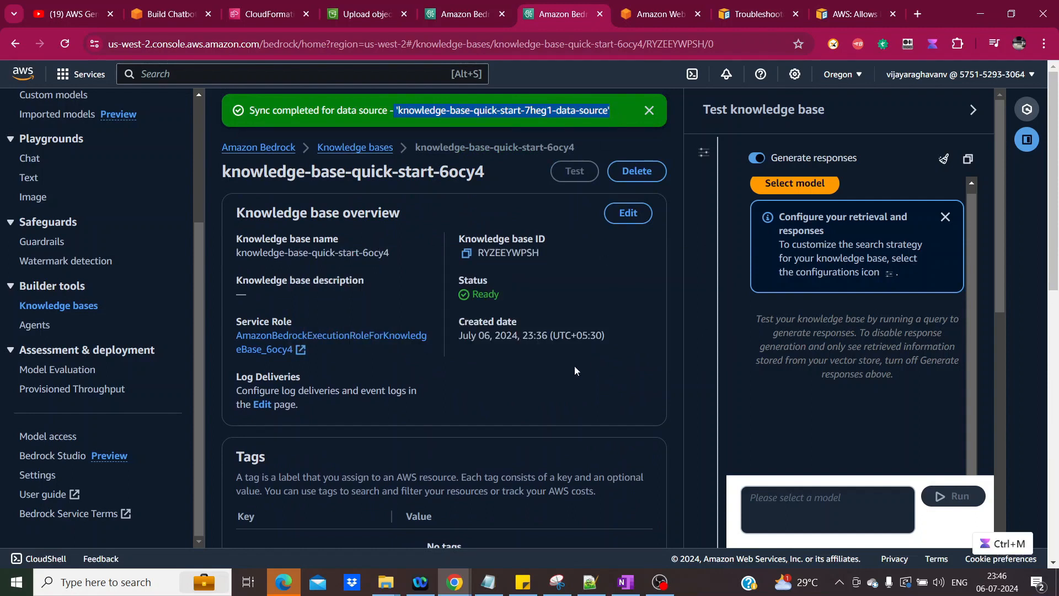
{"action": "scroll", "coordinate": [575, 366], "scroll_direction": "down", "scroll_amount": 4}
{"action": "scroll", "coordinate": [574, 366], "scroll_direction": "up", "scroll_amount": 4}
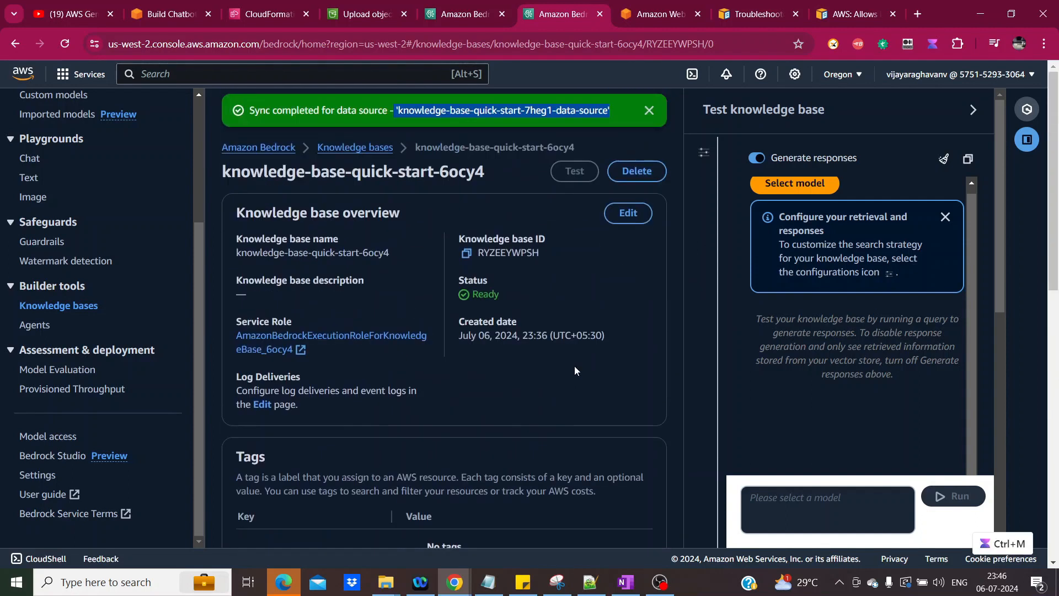
{"action": "left_click", "coordinate": [756, 160]}
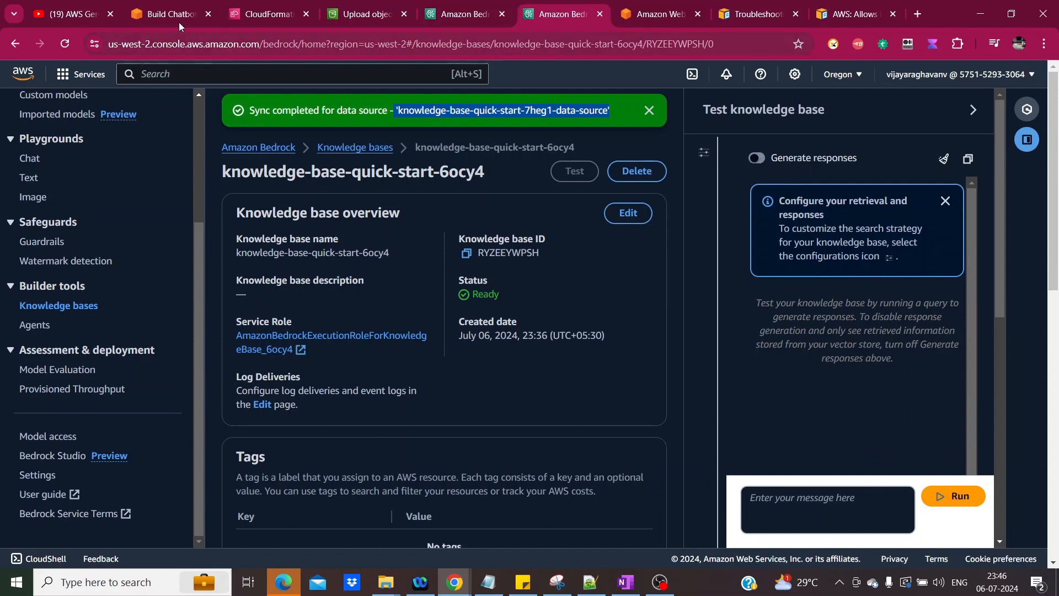
Switch to the workshop guide and read the Test Knowledge base instructions on syncing, generating responses and sample queries.
{"action": "left_click", "coordinate": [159, 15]}
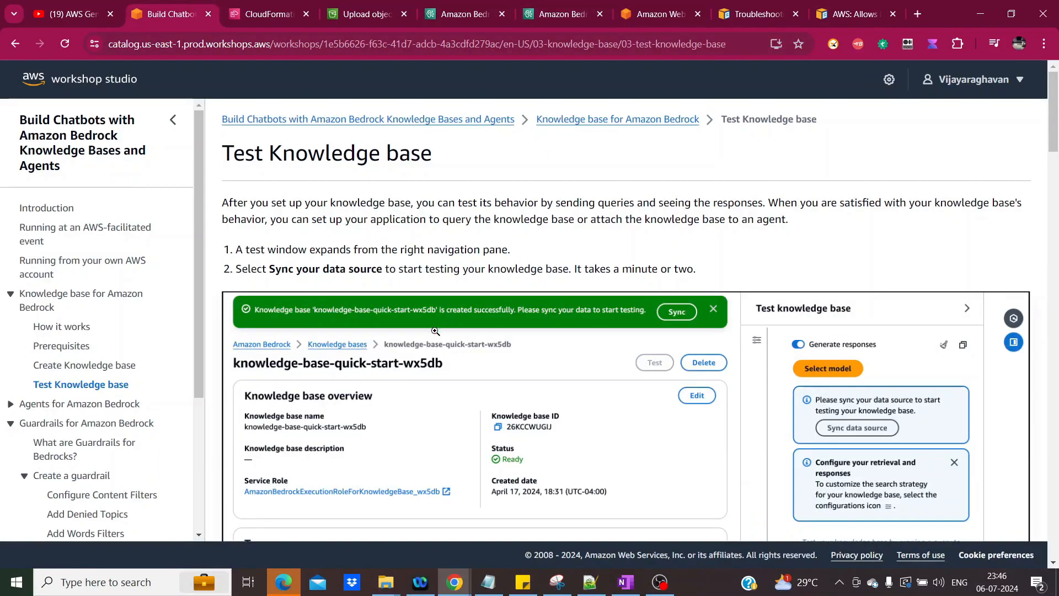
{"action": "scroll", "coordinate": [436, 330], "scroll_direction": "down", "scroll_amount": 10}
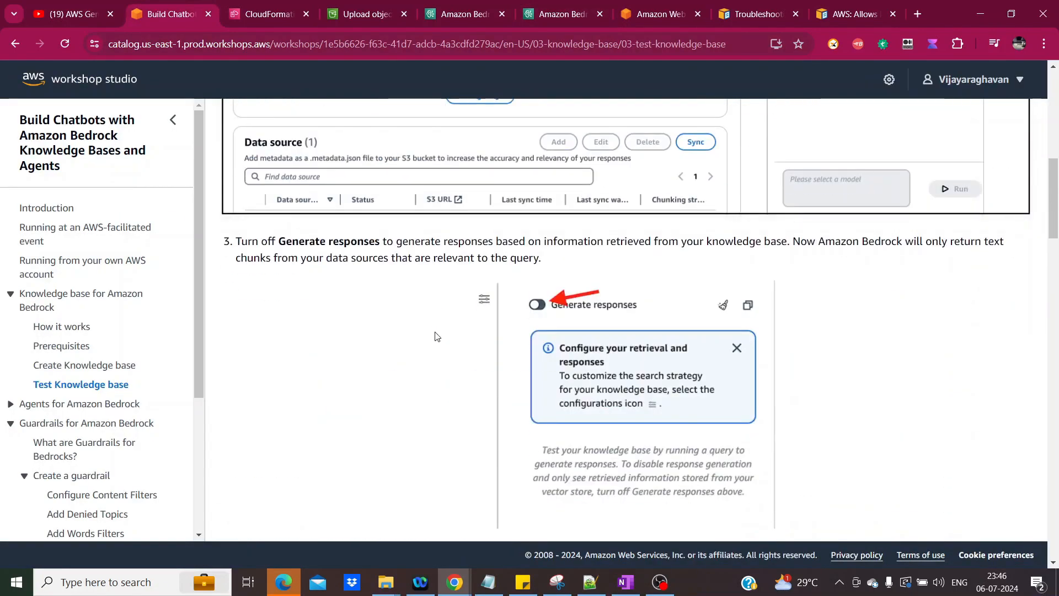
{"action": "scroll", "coordinate": [438, 337], "scroll_direction": "up", "scroll_amount": 10}
{"action": "scroll", "coordinate": [427, 289], "scroll_direction": "down", "scroll_amount": 7}
{"action": "scroll", "coordinate": [427, 288], "scroll_direction": "down", "scroll_amount": 7}
{"action": "scroll", "coordinate": [426, 292], "scroll_direction": "down", "scroll_amount": 3}
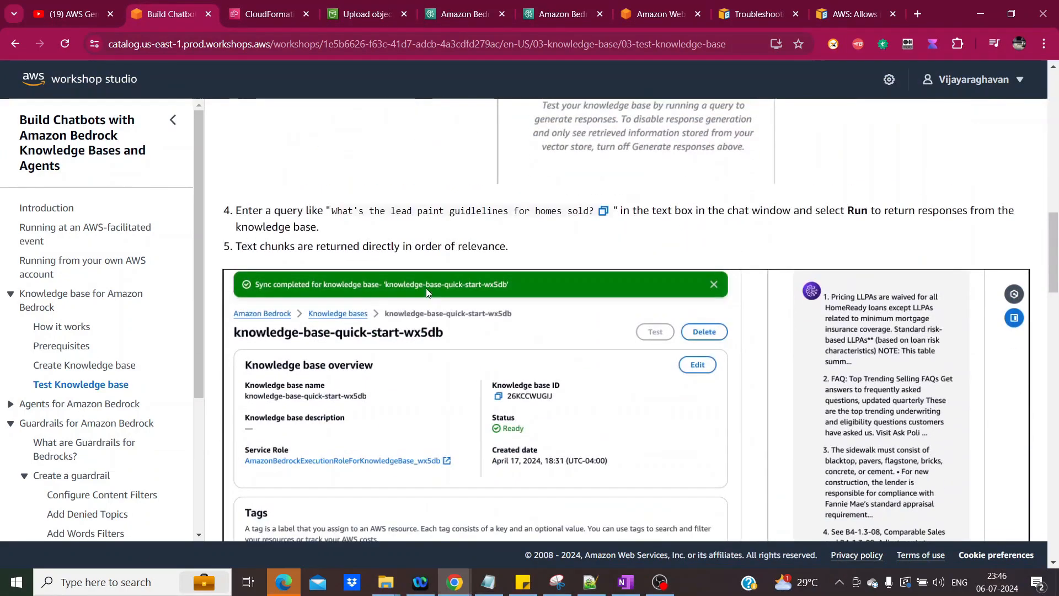
{"action": "scroll", "coordinate": [426, 288], "scroll_direction": "up", "scroll_amount": 8}
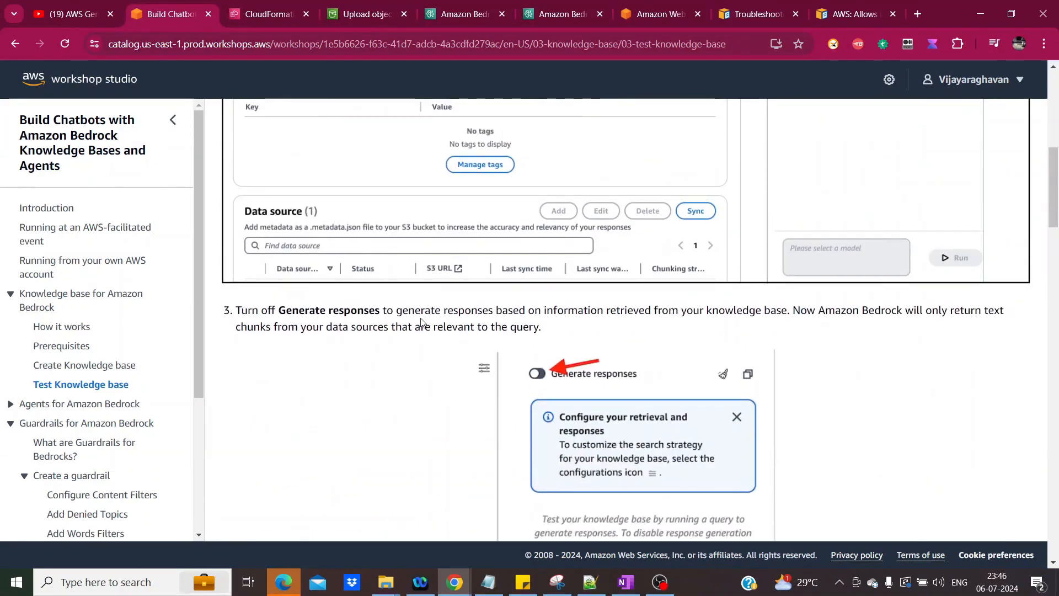
{"action": "scroll", "coordinate": [372, 306], "scroll_direction": "down", "scroll_amount": 6}
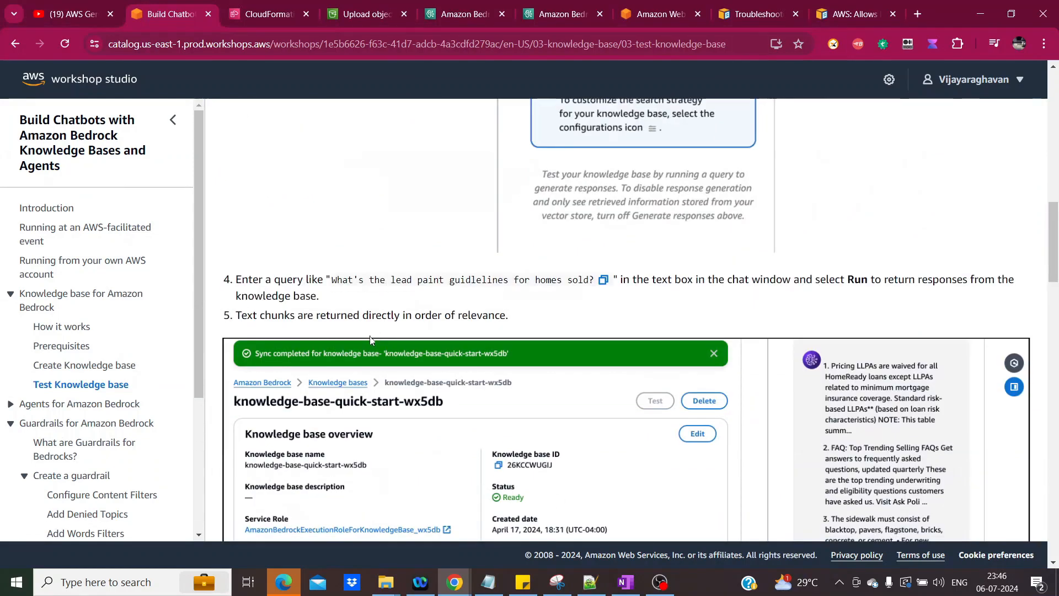
Copy the guide's sample query "What's the lead paint guidlelines for homes sold?" and run it in the Bedrock knowledge base test.
{"action": "left_click", "coordinate": [603, 280]}
{"action": "key", "text": "ctrl+c"}
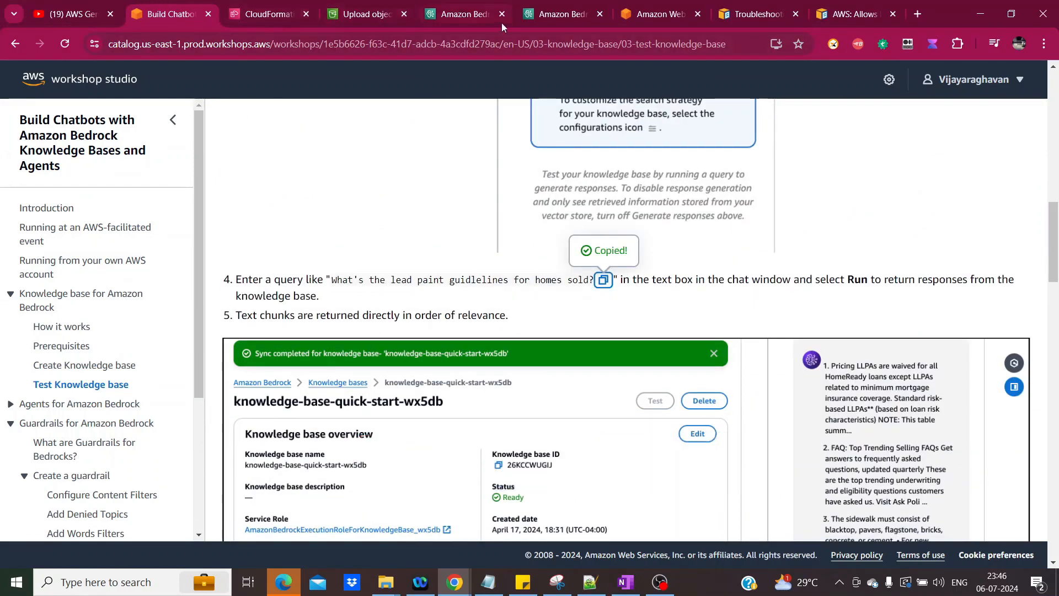
{"action": "left_click", "coordinate": [558, 20]}
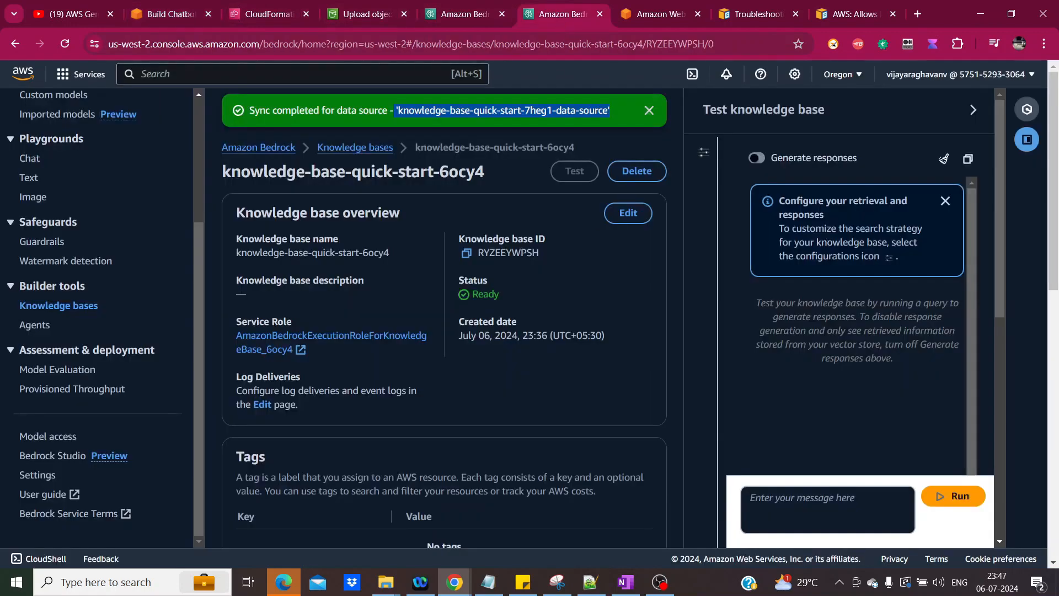
{"action": "left_click", "coordinate": [821, 505]}
{"action": "key", "text": "ctrl+v"}
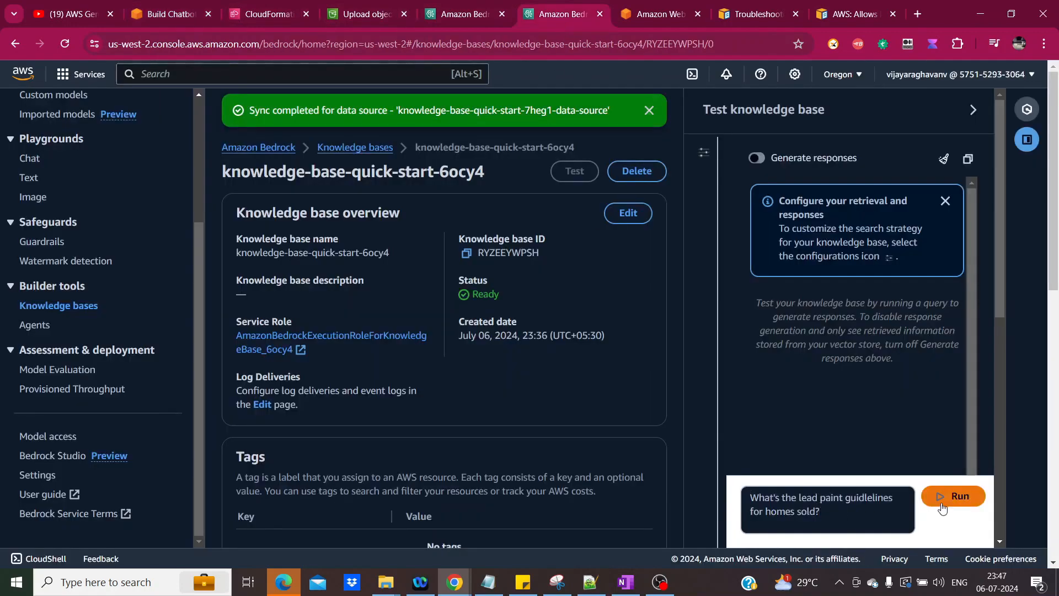
{"action": "key", "text": "Return"}
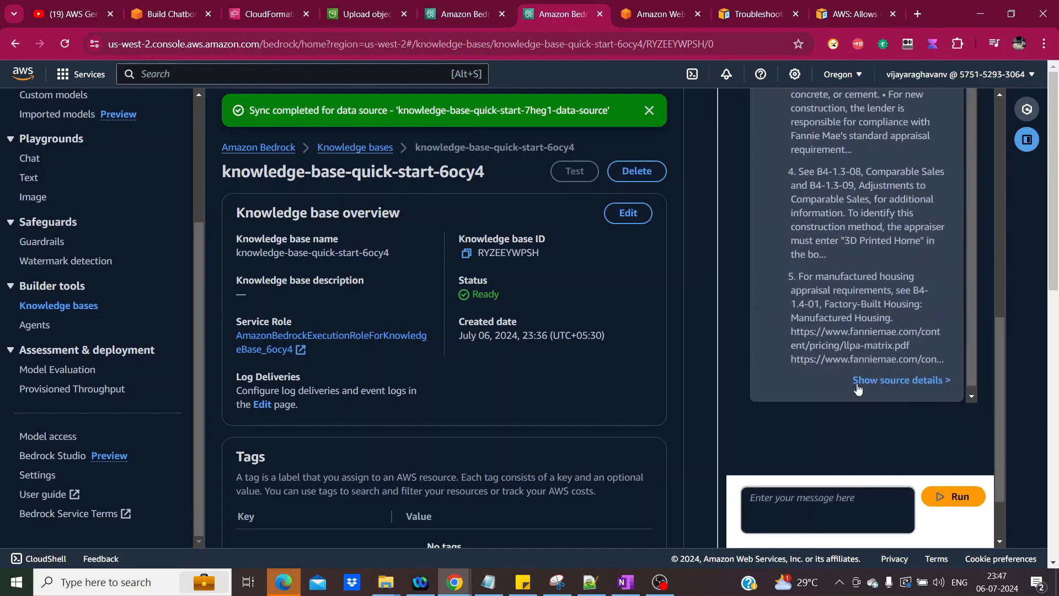
Examine the source details of the query response, including the text and metadata of source chunk 1.
{"action": "left_click", "coordinate": [886, 381]}
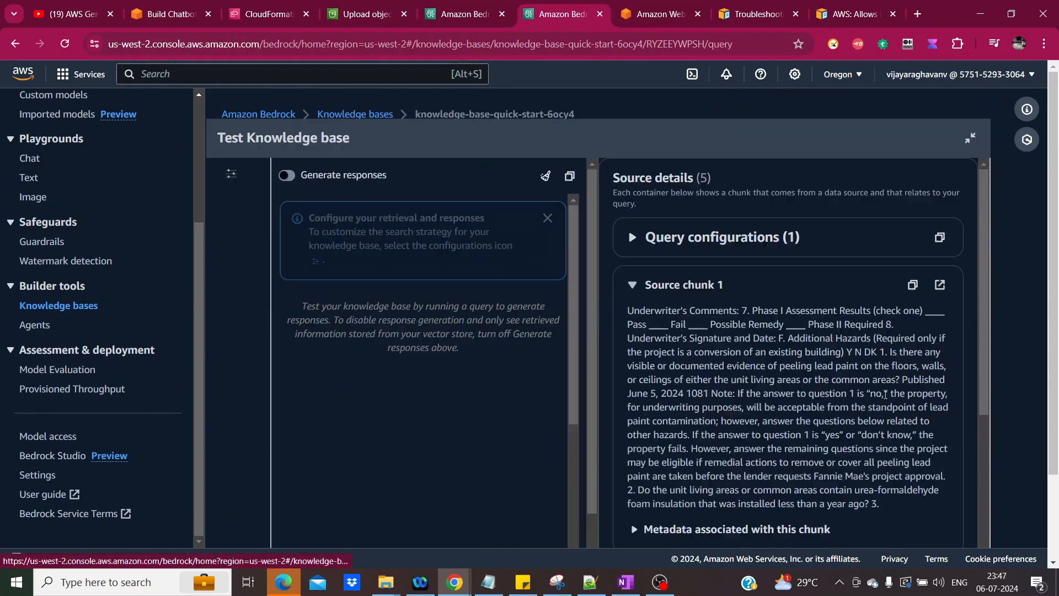
{"action": "scroll", "coordinate": [885, 395], "scroll_direction": "down", "scroll_amount": 4}
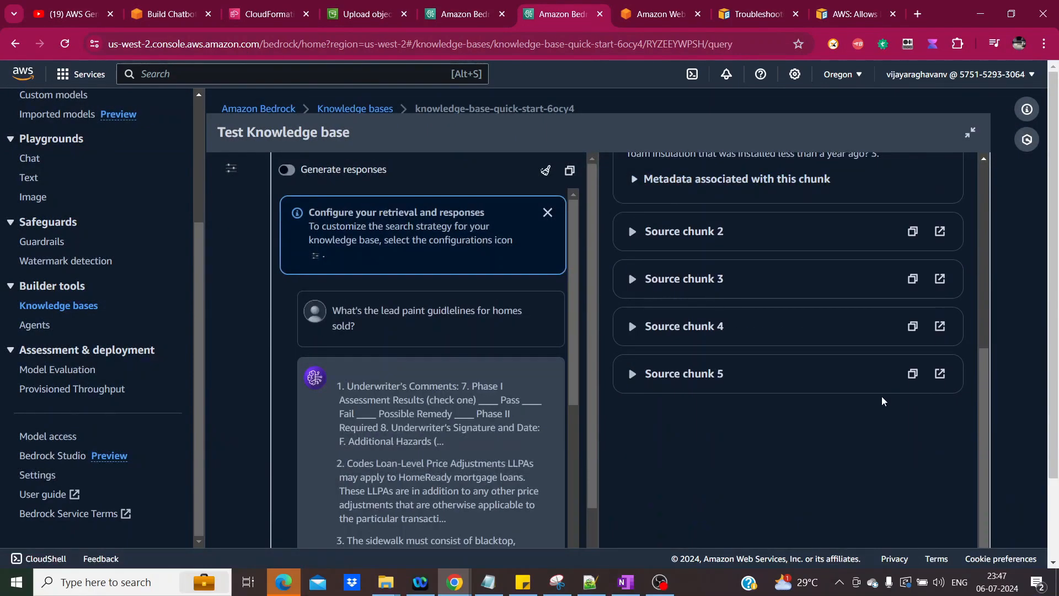
{"action": "left_click", "coordinate": [633, 317]}
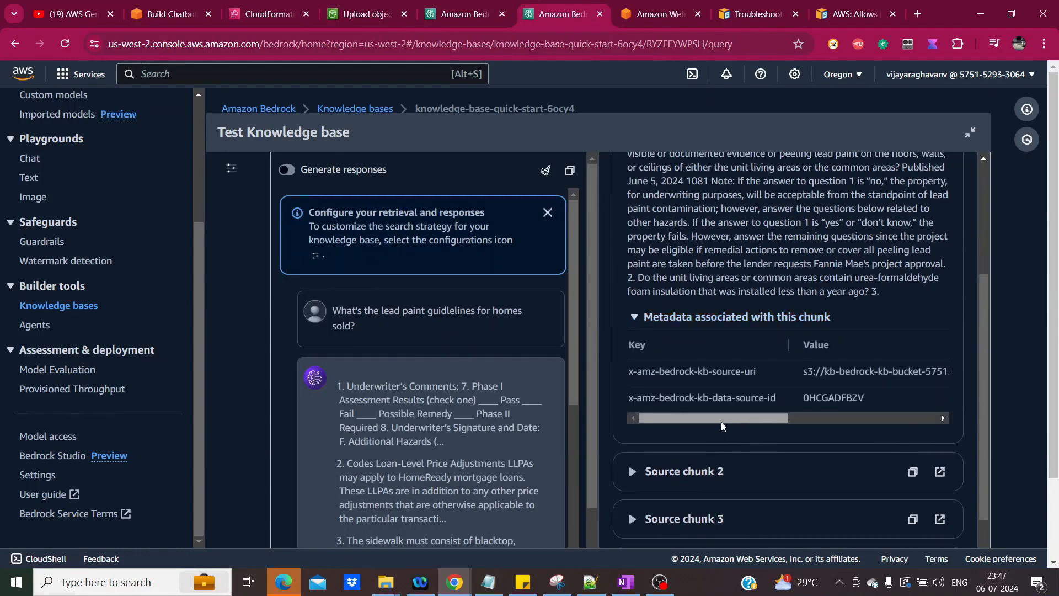
{"action": "left_click_drag", "start_coordinate": [723, 422], "coordinate": [695, 418]}
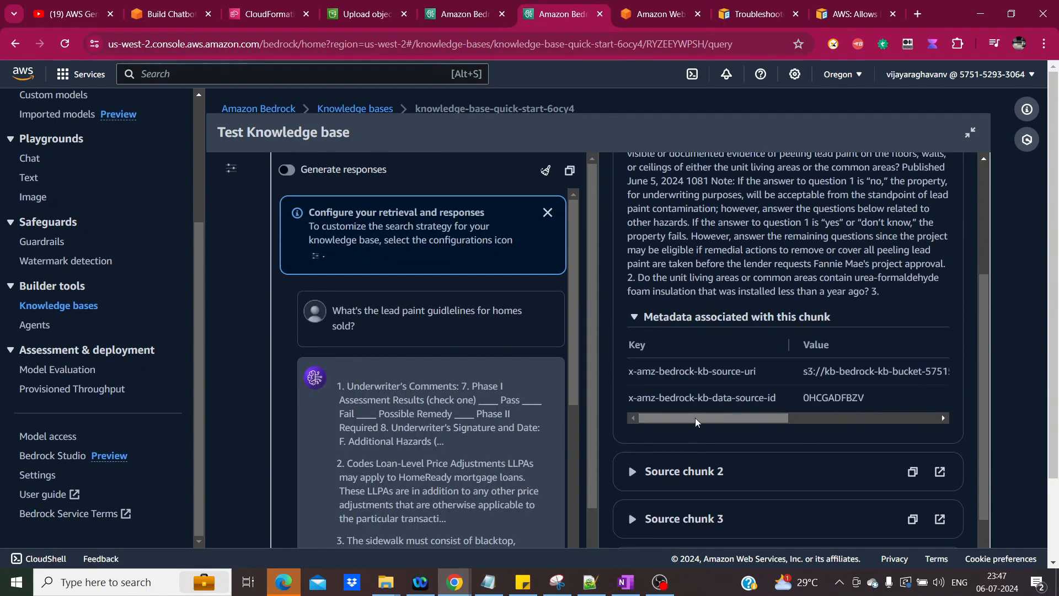
{"action": "scroll", "coordinate": [739, 404], "scroll_direction": "up", "scroll_amount": 4}
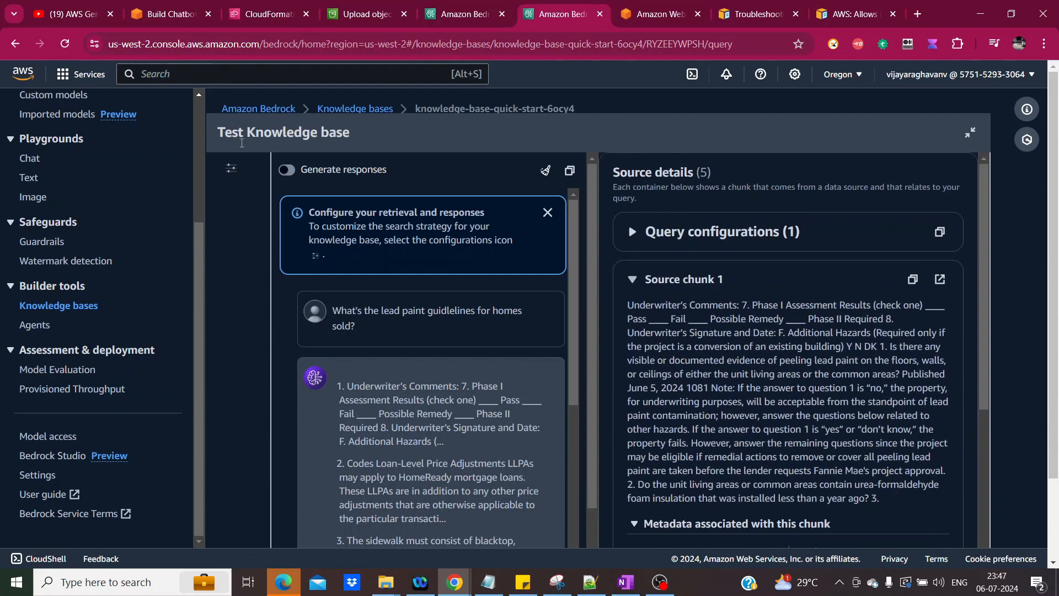
Turn on Generate responses and apply Anthropic's Claude 2 v2 as the response model.
{"action": "left_click", "coordinate": [287, 170]}
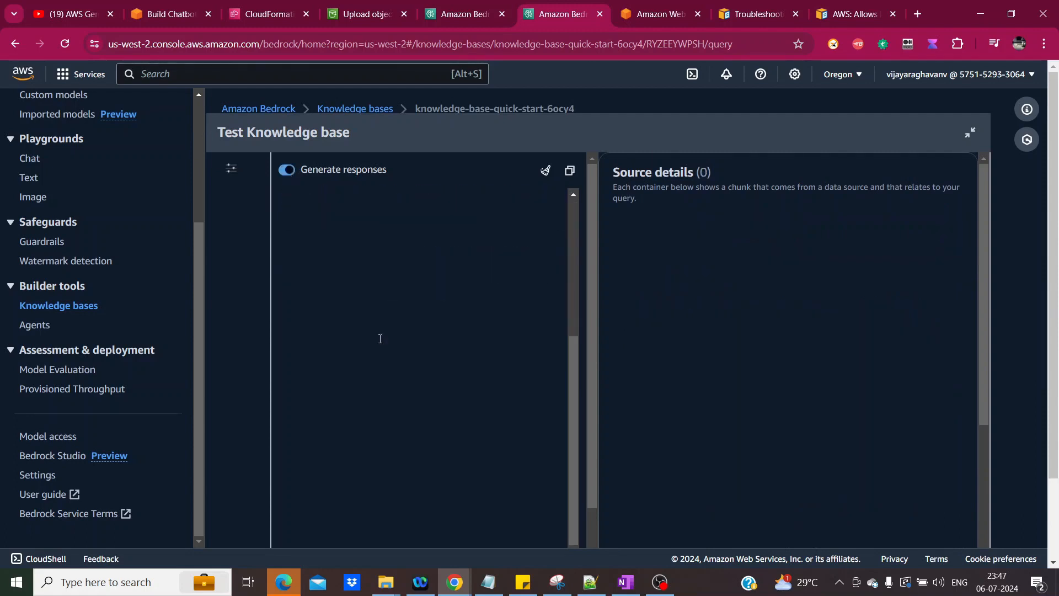
{"action": "left_click", "coordinate": [330, 201]}
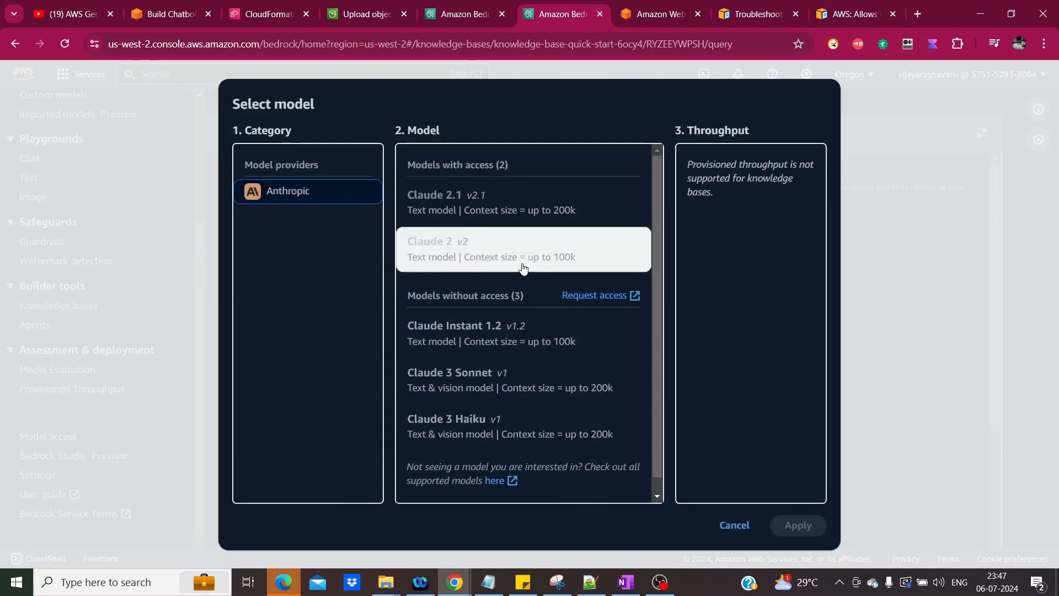
{"action": "left_click", "coordinate": [481, 255]}
{"action": "scroll", "coordinate": [568, 380], "scroll_direction": "down", "scroll_amount": 1}
{"action": "left_click", "coordinate": [792, 527]}
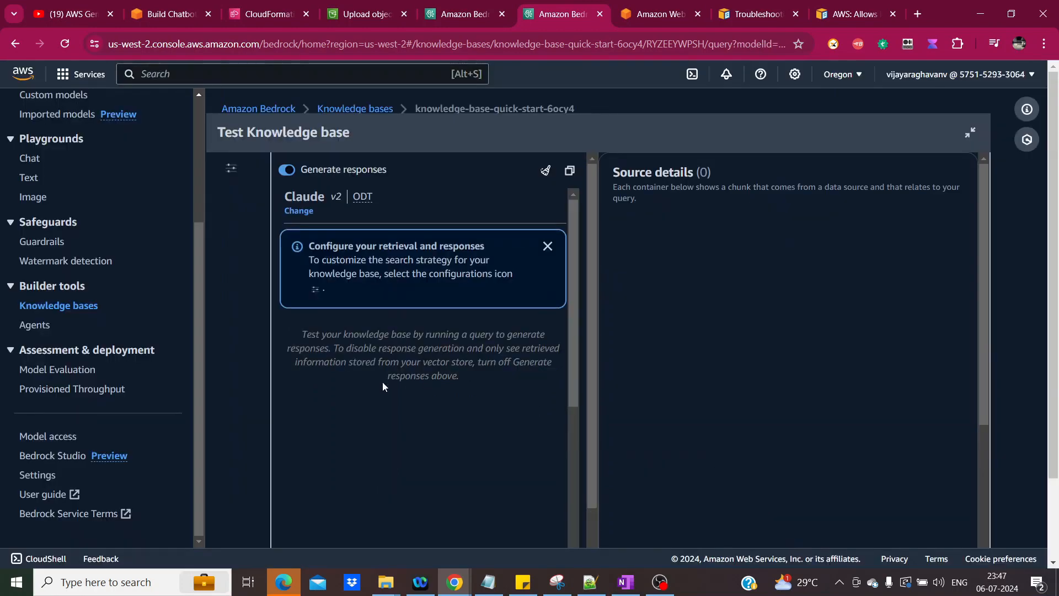
Run the query "What's the lead paint guidlelines for homes sold?" in the knowledge base test with generated responses on.
{"action": "scroll", "coordinate": [303, 439], "scroll_direction": "down", "scroll_amount": 2}
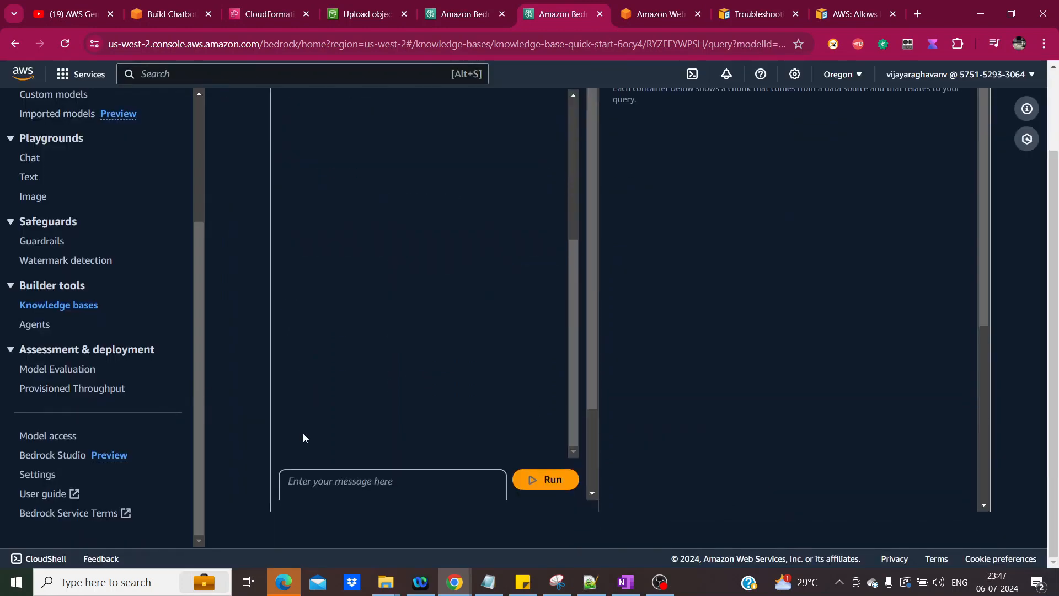
{"action": "scroll", "coordinate": [303, 438], "scroll_direction": "down", "scroll_amount": 1}
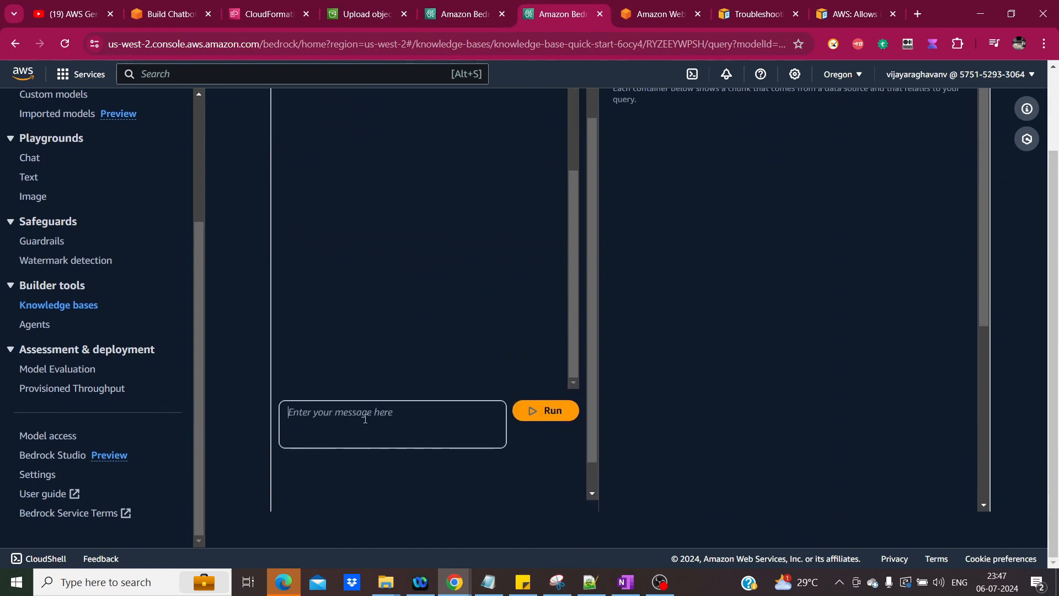
{"action": "left_click", "coordinate": [364, 420]}
{"action": "key", "text": "ctrl+v"}
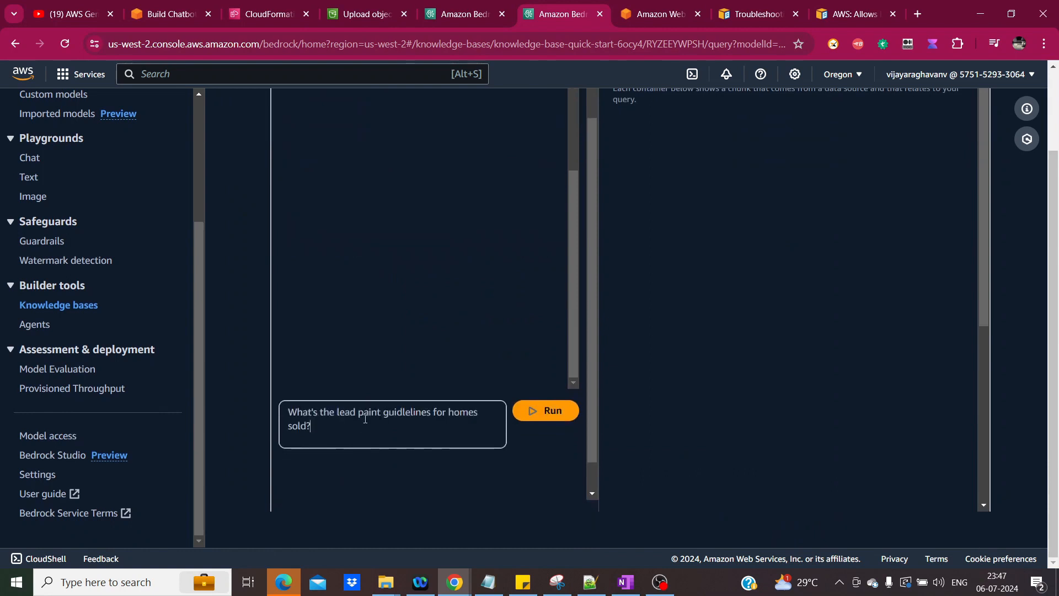
{"action": "left_click", "coordinate": [537, 409]}
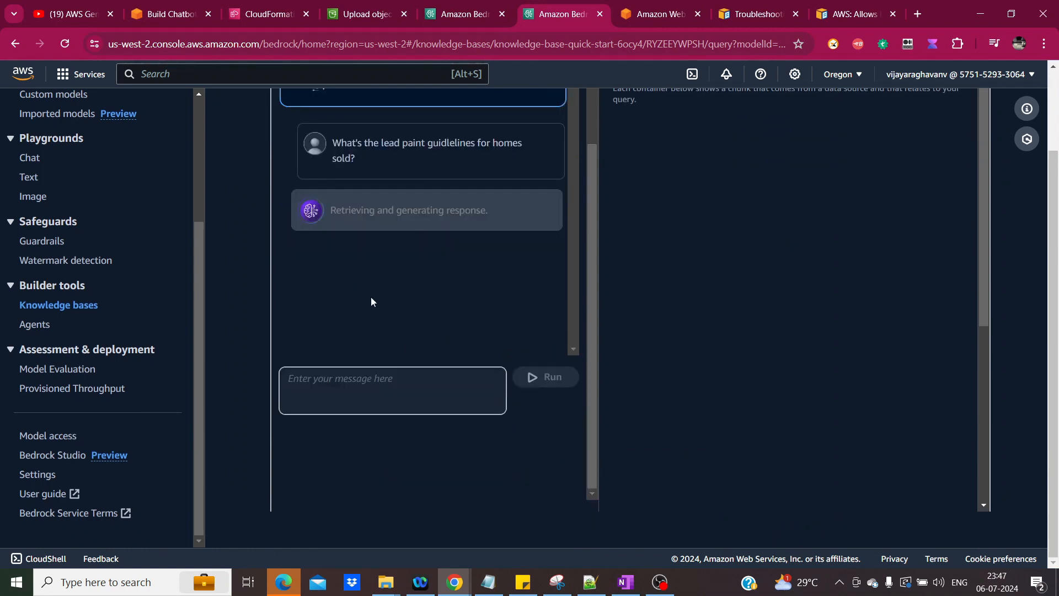
{"action": "scroll", "coordinate": [371, 301], "scroll_direction": "up", "scroll_amount": 1}
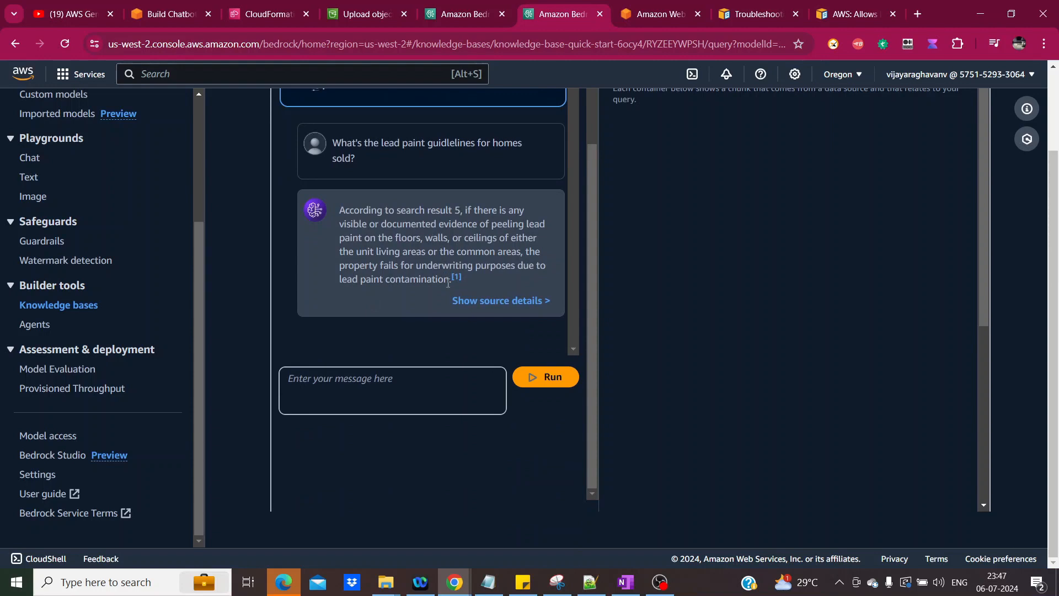
Show the generated answer's source details and examine the text and metadata of source chunk 1 alongside the answer.
{"action": "scroll", "coordinate": [448, 284], "scroll_direction": "up", "scroll_amount": 1}
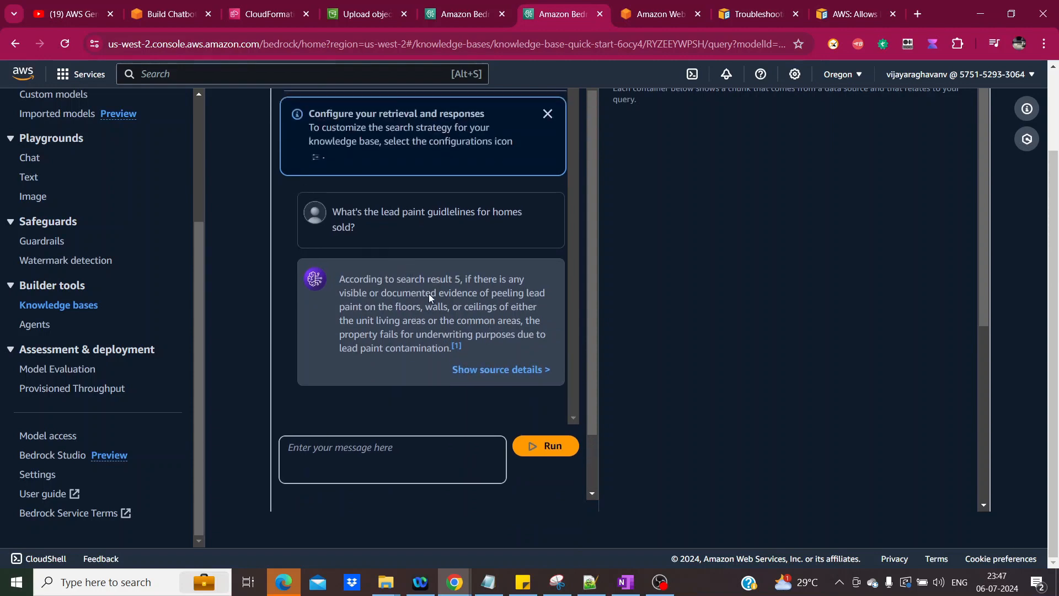
{"action": "left_click", "coordinate": [498, 369]}
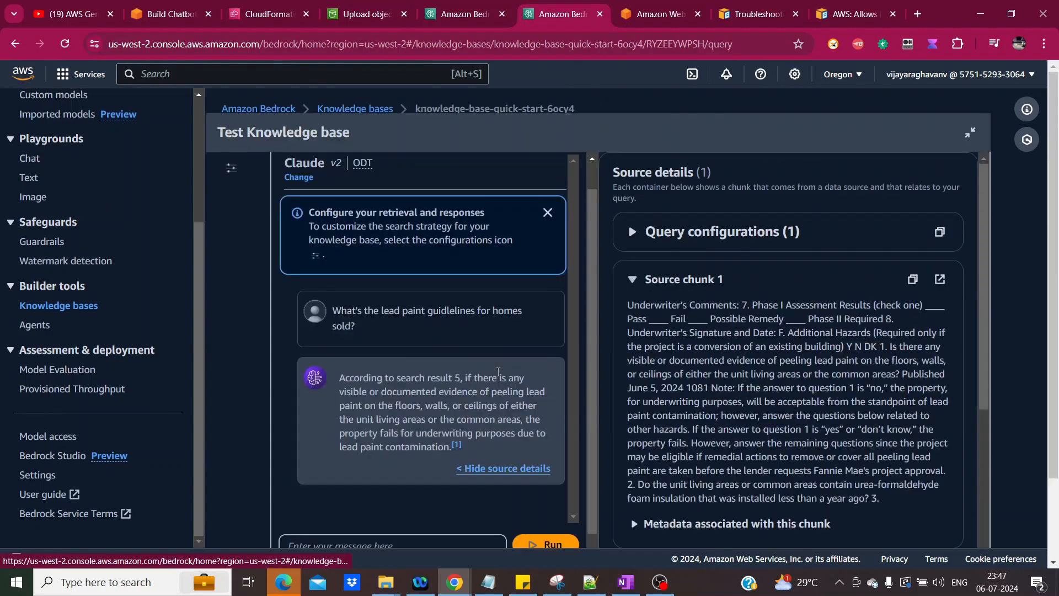
{"action": "scroll", "coordinate": [746, 363], "scroll_direction": "down", "scroll_amount": 3}
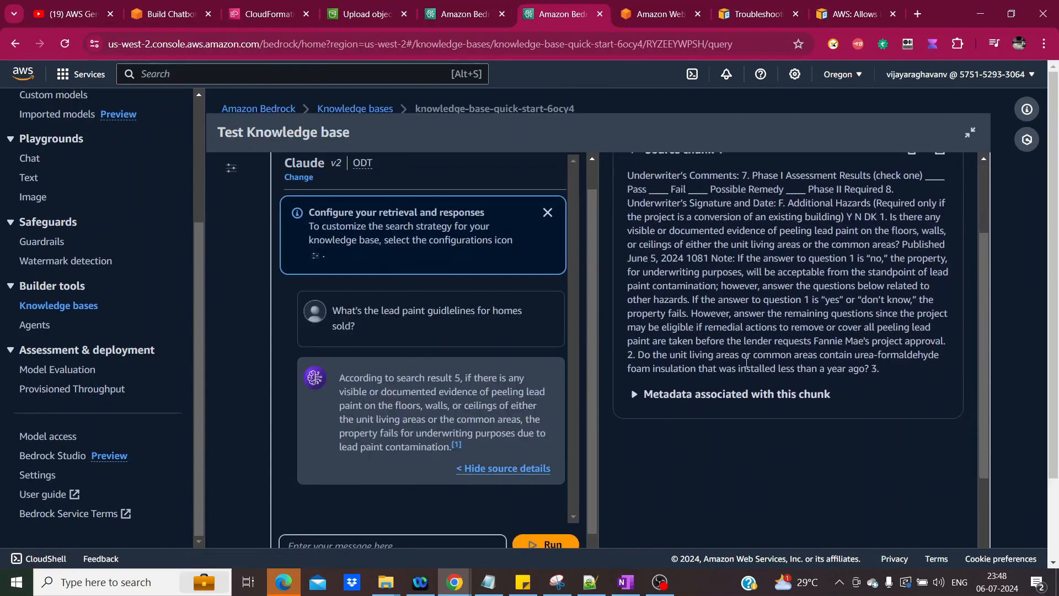
{"action": "scroll", "coordinate": [718, 353], "scroll_direction": "up", "scroll_amount": 3}
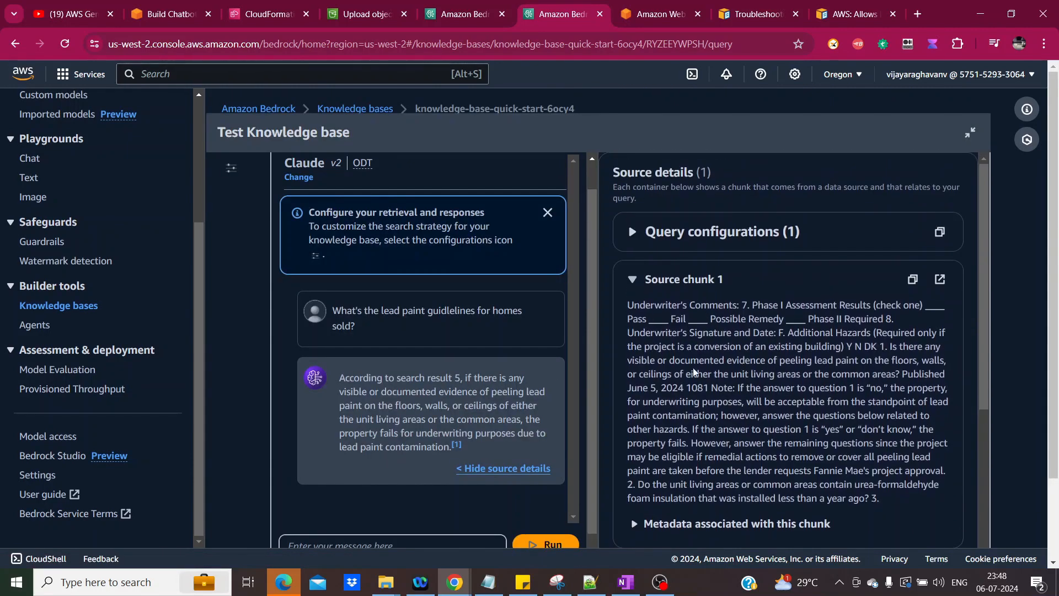
{"action": "scroll", "coordinate": [694, 367], "scroll_direction": "down", "scroll_amount": 3}
{"action": "left_click", "coordinate": [642, 386]}
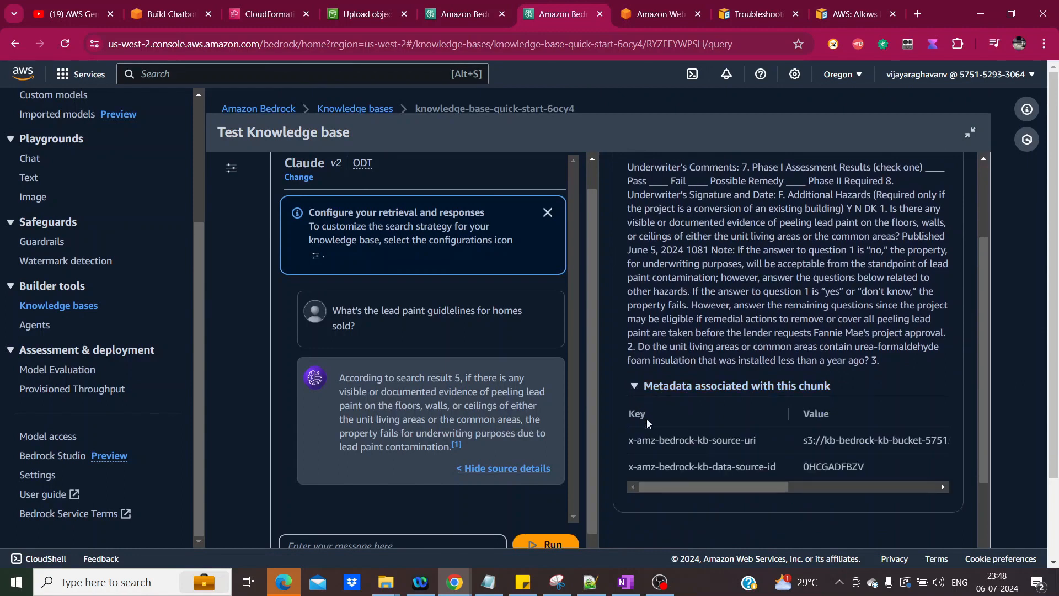
{"action": "left_click_drag", "start_coordinate": [747, 488], "coordinate": [513, 468]}
{"action": "left_click", "coordinate": [637, 386]}
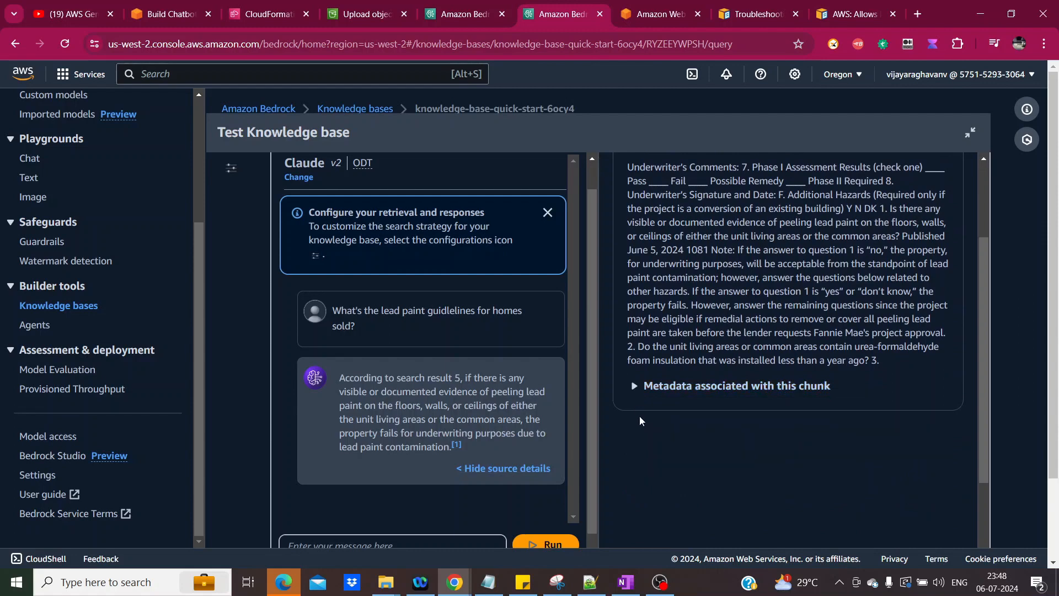
{"action": "scroll", "coordinate": [642, 421], "scroll_direction": "up", "scroll_amount": 3}
{"action": "scroll", "coordinate": [460, 408], "scroll_direction": "up", "scroll_amount": 1}
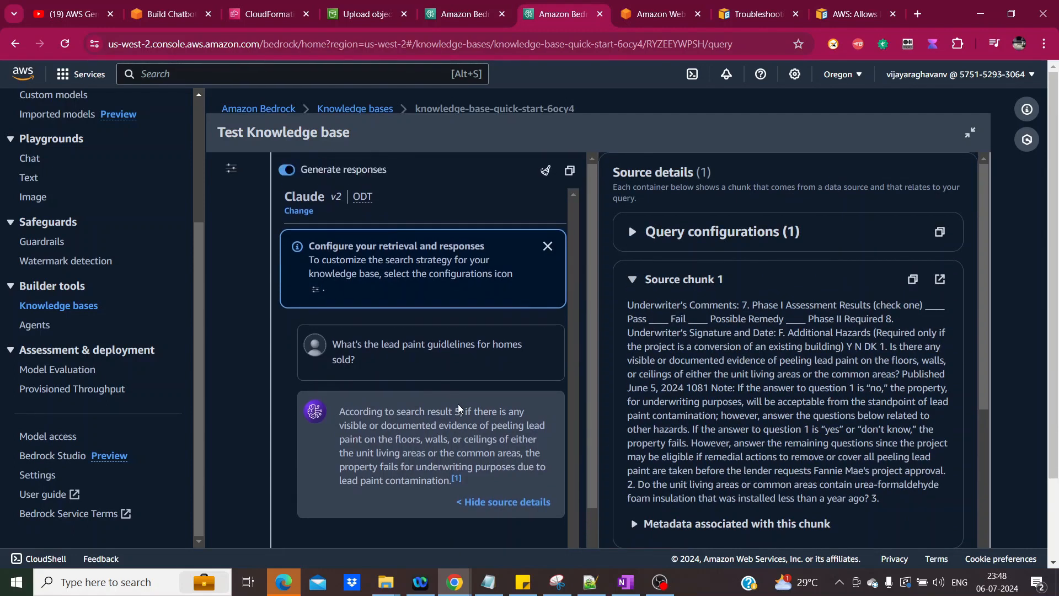
{"action": "scroll", "coordinate": [459, 408], "scroll_direction": "down", "scroll_amount": 2}
{"action": "scroll", "coordinate": [459, 408], "scroll_direction": "up", "scroll_amount": 2}
{"action": "scroll", "coordinate": [458, 408], "scroll_direction": "down", "scroll_amount": 2}
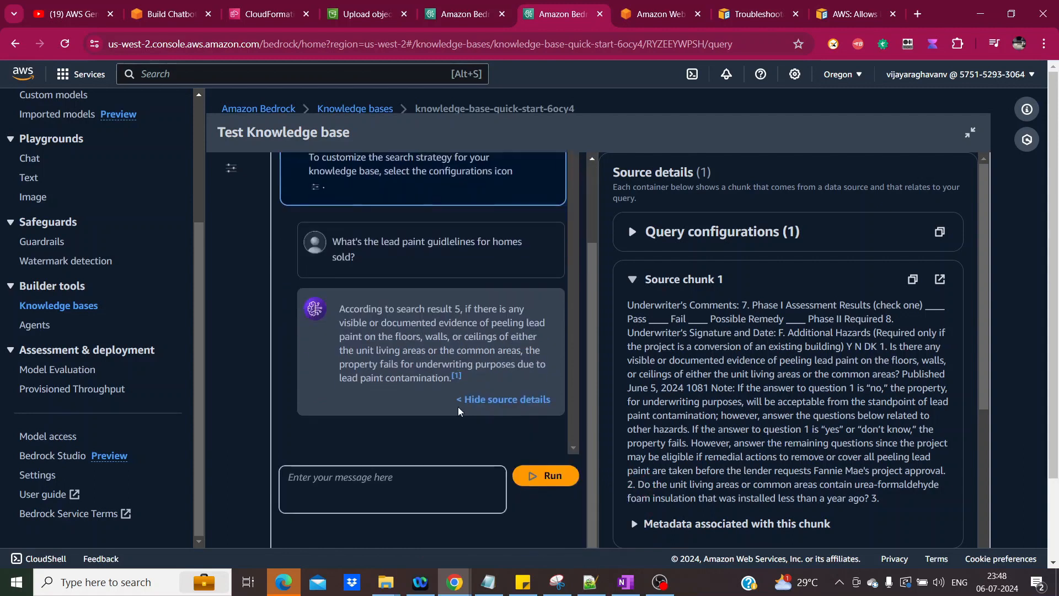